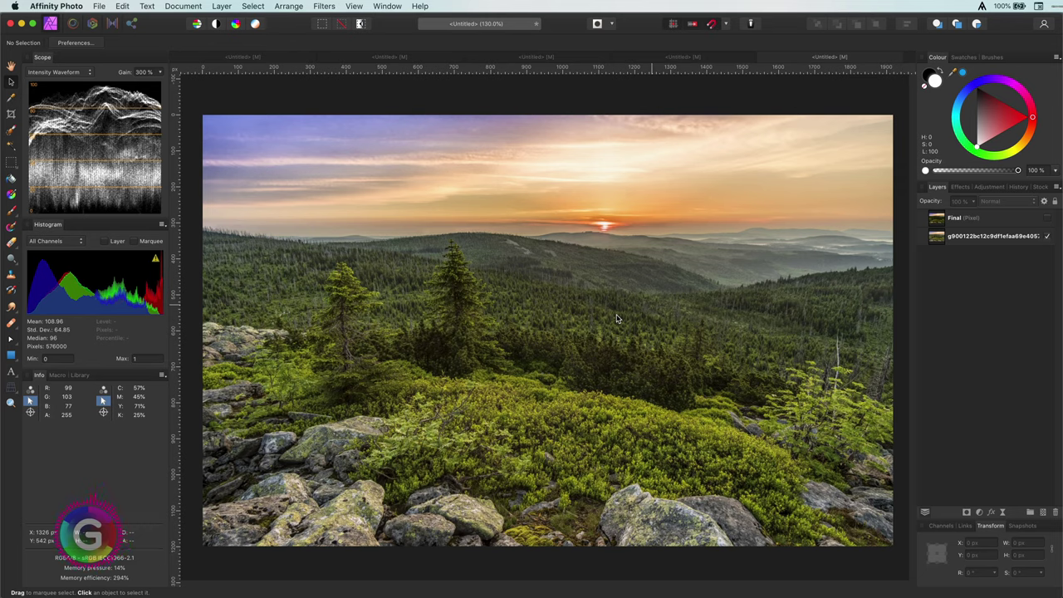
Preview the Final layer over the landscape photo, then delete that layer.
click(1047, 218)
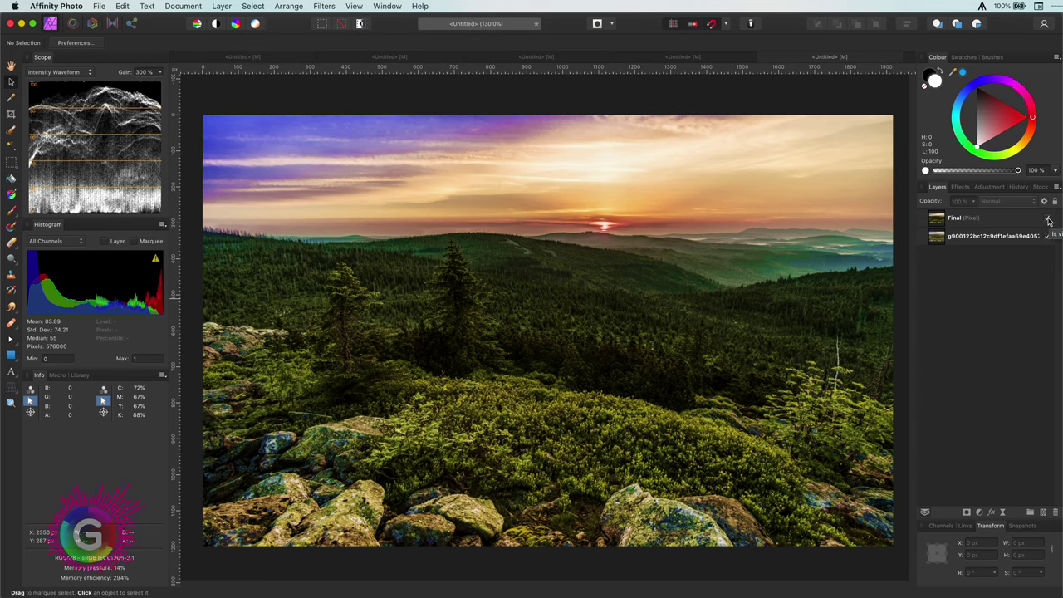
click(1047, 219)
click(1024, 222)
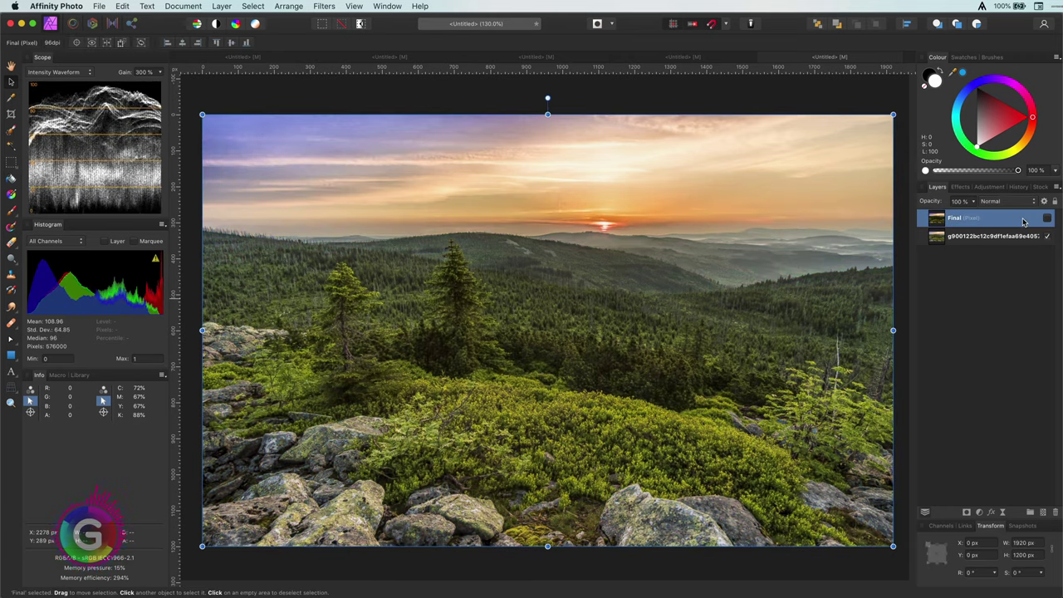
key(Delete)
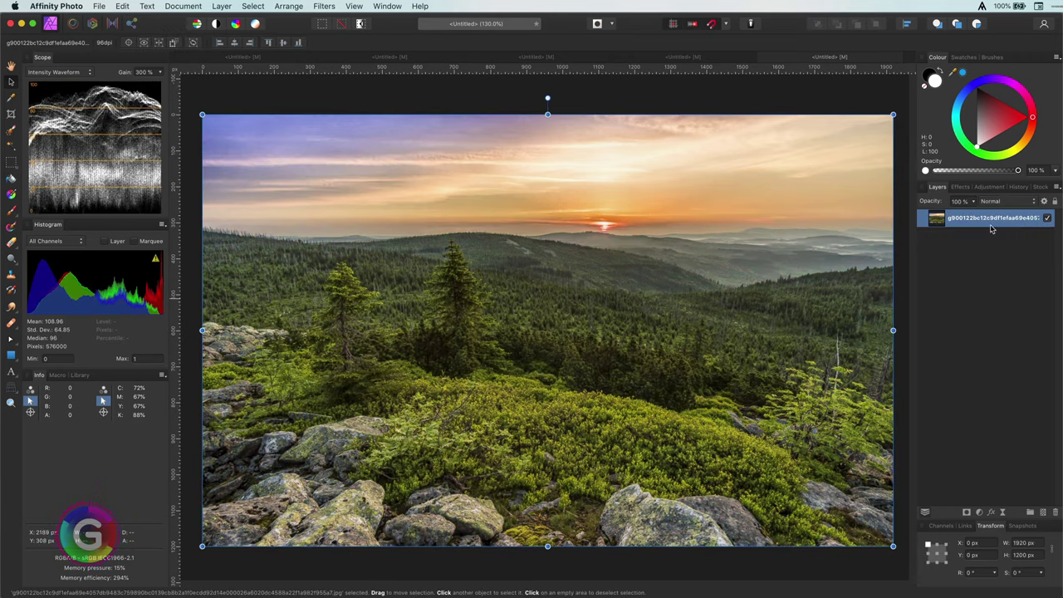
Duplicate the photo layer twice and rename the copies Shadows, on top, and Highlights, beneath it.
key(super+j)
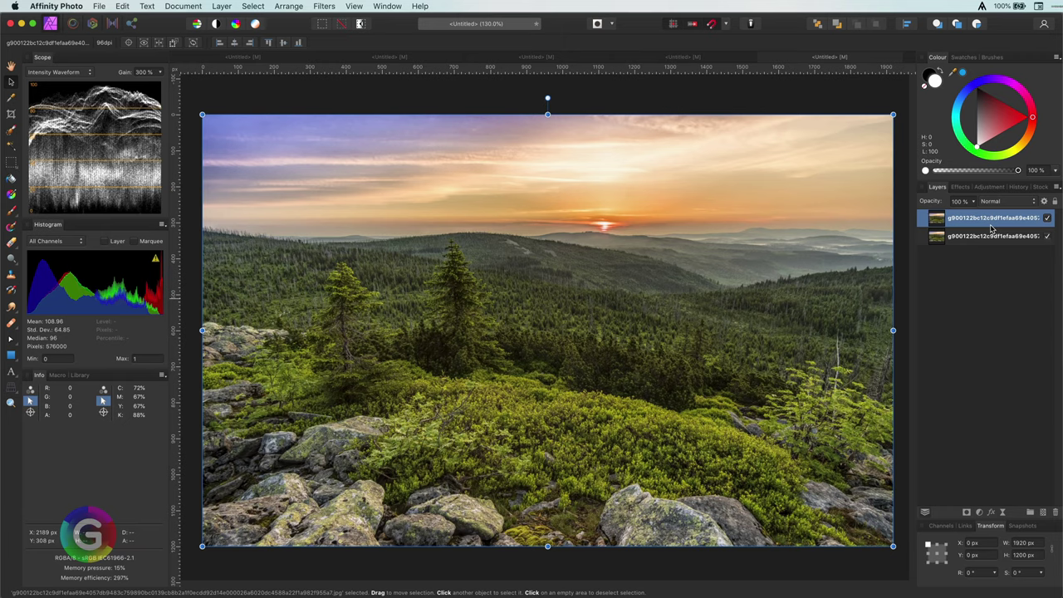
key(super+j)
double_click(989, 220)
text(Shadows)
key(Tab)
text(Hi)
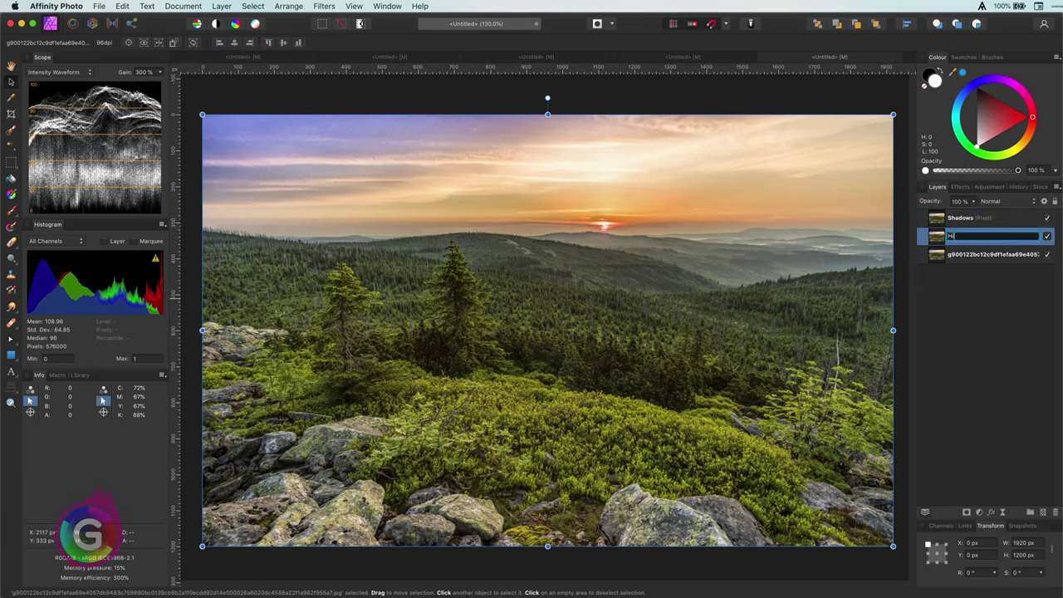
text(ghlights)
key(Return)
Set the Highlights layer's source blend range to rise from 0% output at 24% input to 100% at about 75%.
click(1044, 201)
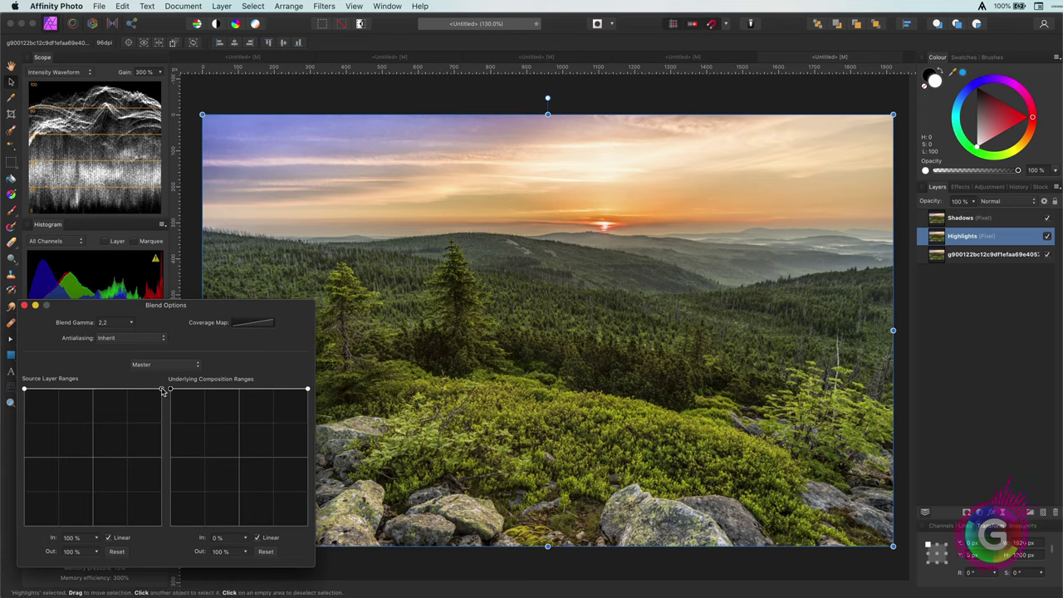
drag(24, 391, 58, 526)
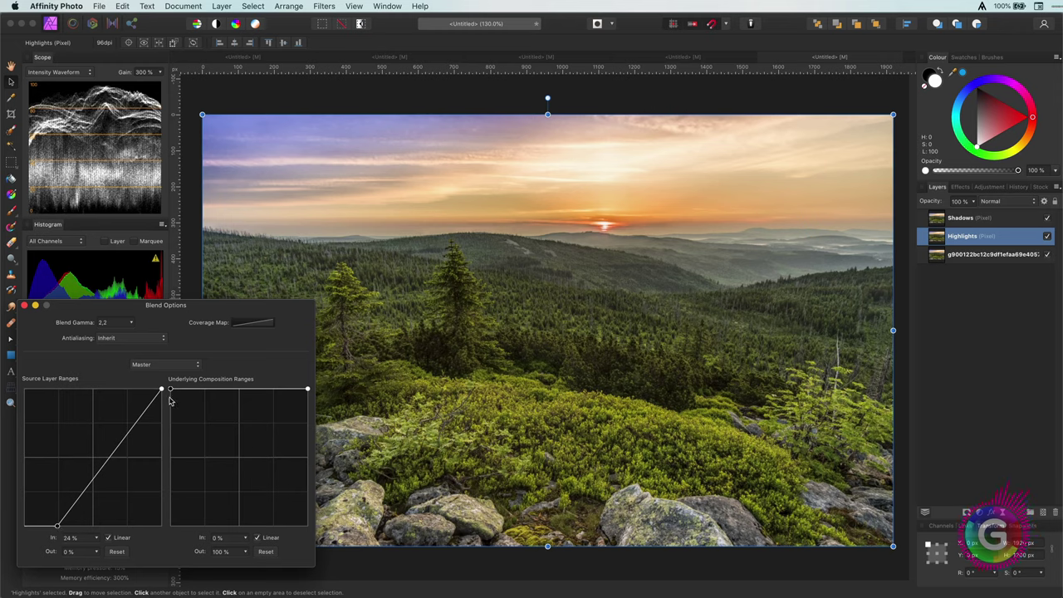
drag(163, 392, 128, 392)
click(24, 305)
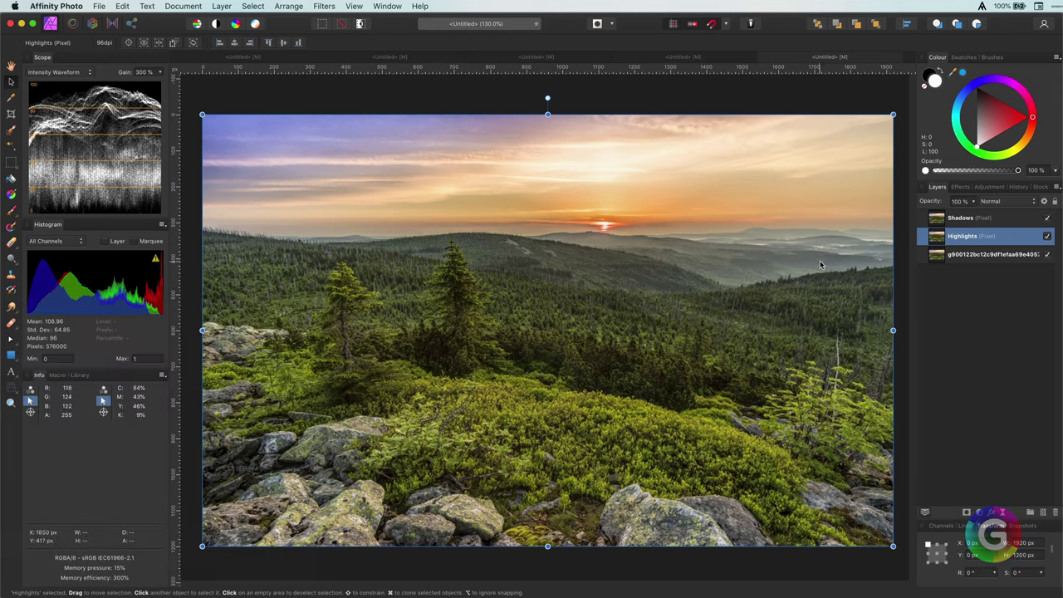
Set the Shadows layer's source blend range to fall from 100% output at about 24% input to 0% at about 75%.
click(1009, 217)
click(1044, 202)
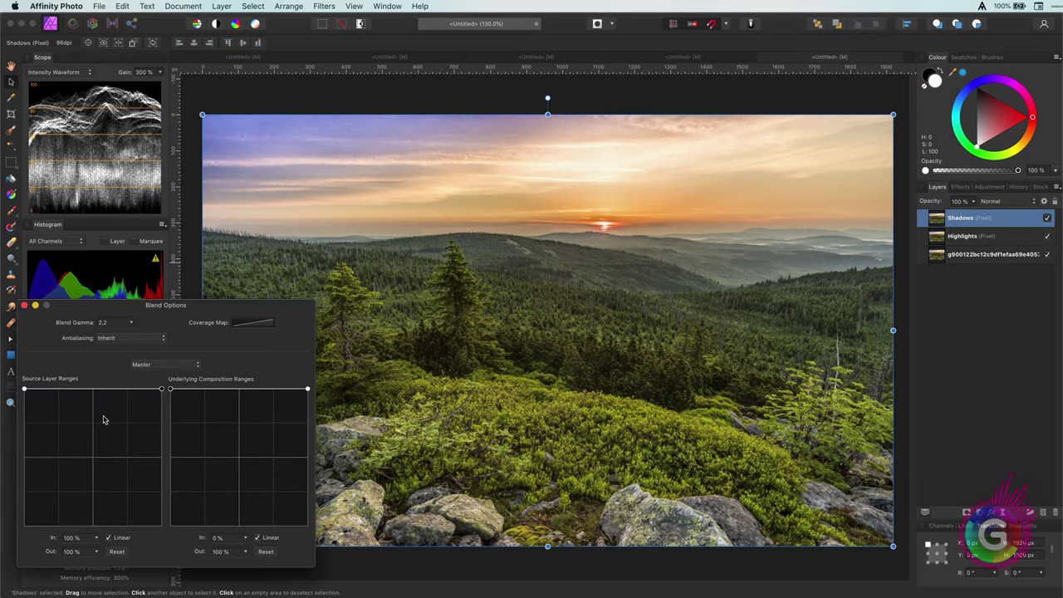
drag(24, 390, 58, 379)
drag(163, 390, 127, 537)
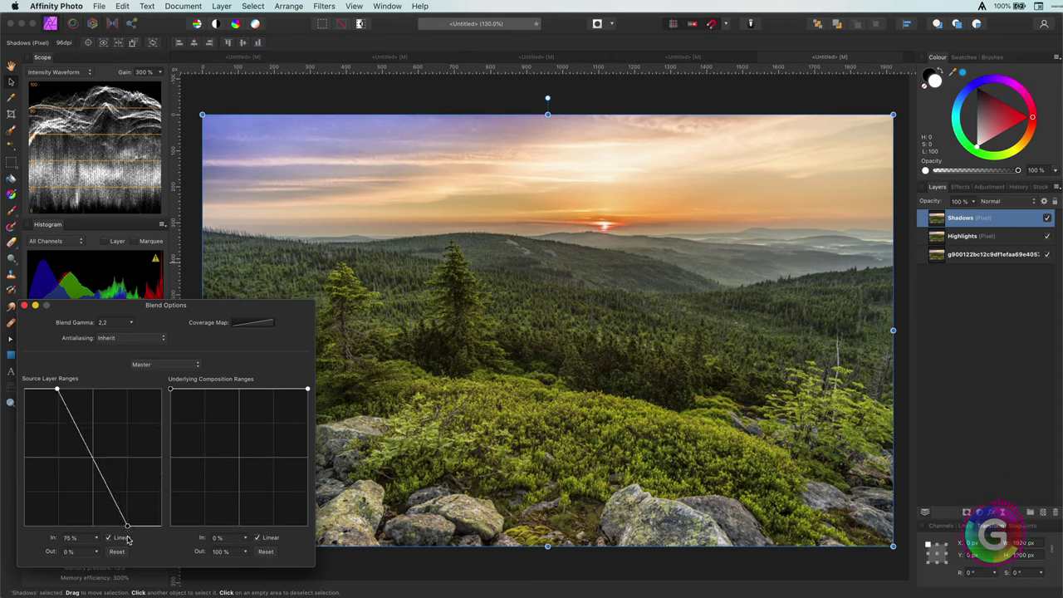
click(25, 306)
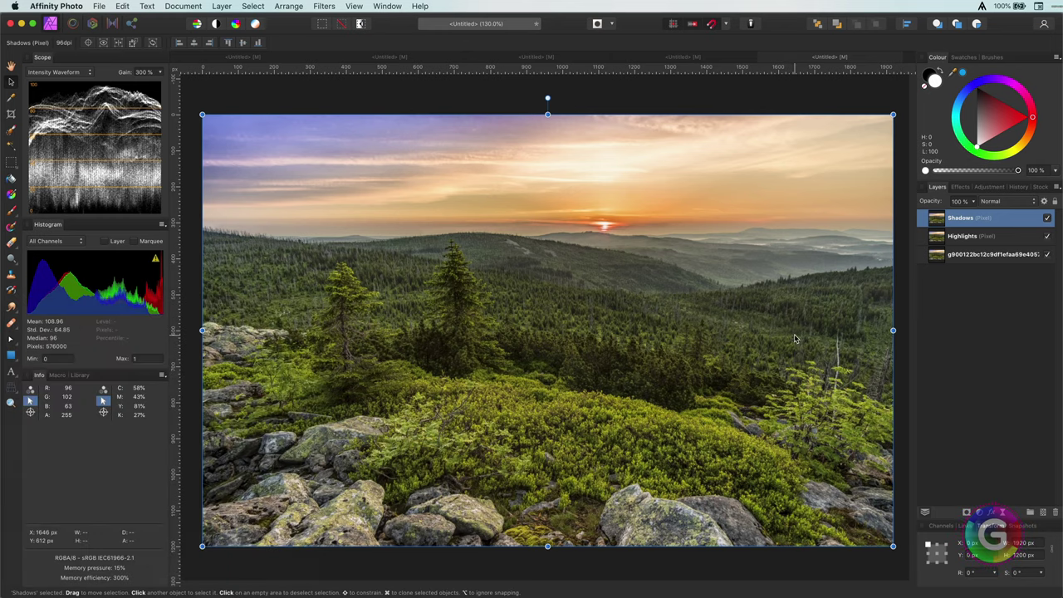
Add a fill layer directly above the original photo layer, beneath Highlights.
click(947, 259)
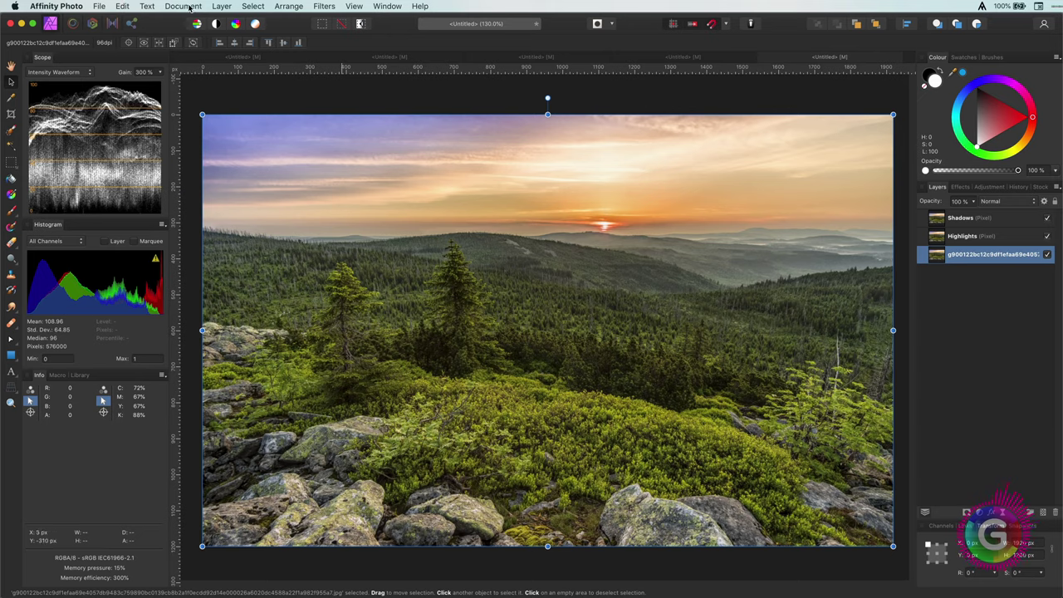
click(220, 7)
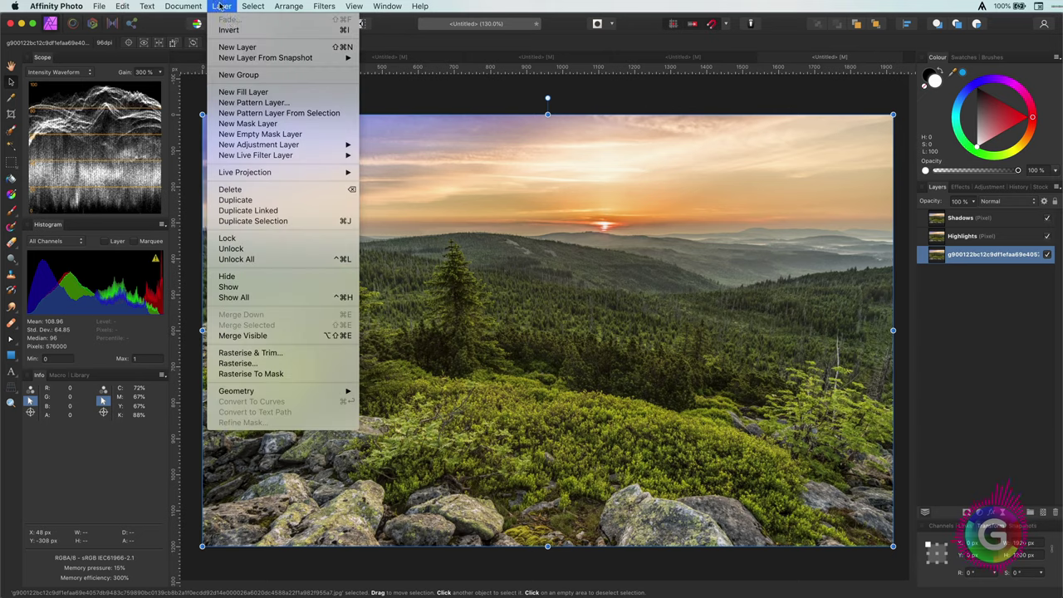
click(244, 91)
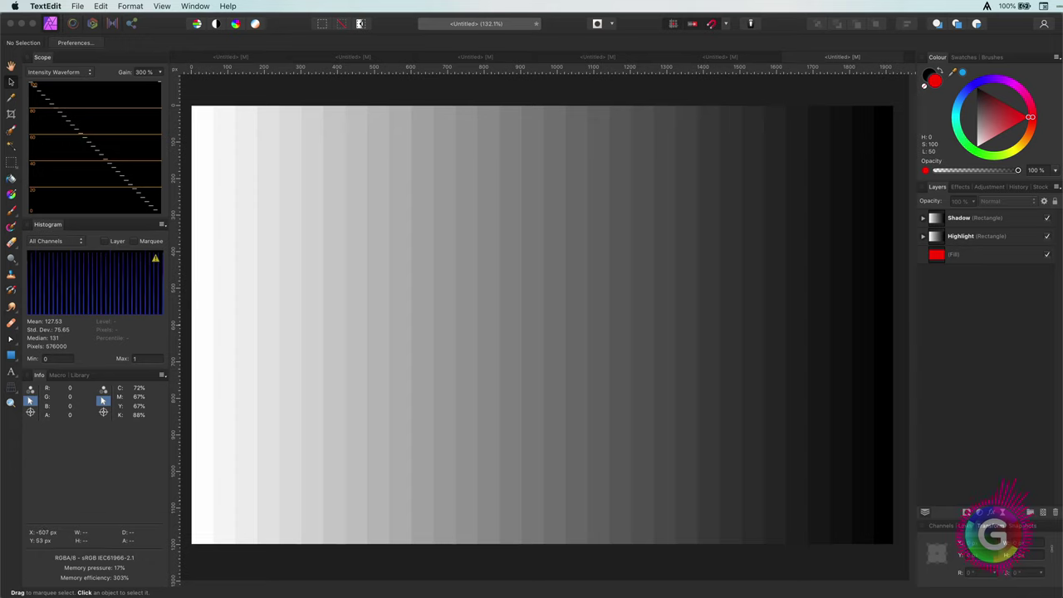
In the greyscale gradient document, toggle the visibility of the Shadow and Highlight rectangles to inspect how they cover the red fill.
click(393, 183)
click(965, 223)
click(965, 236)
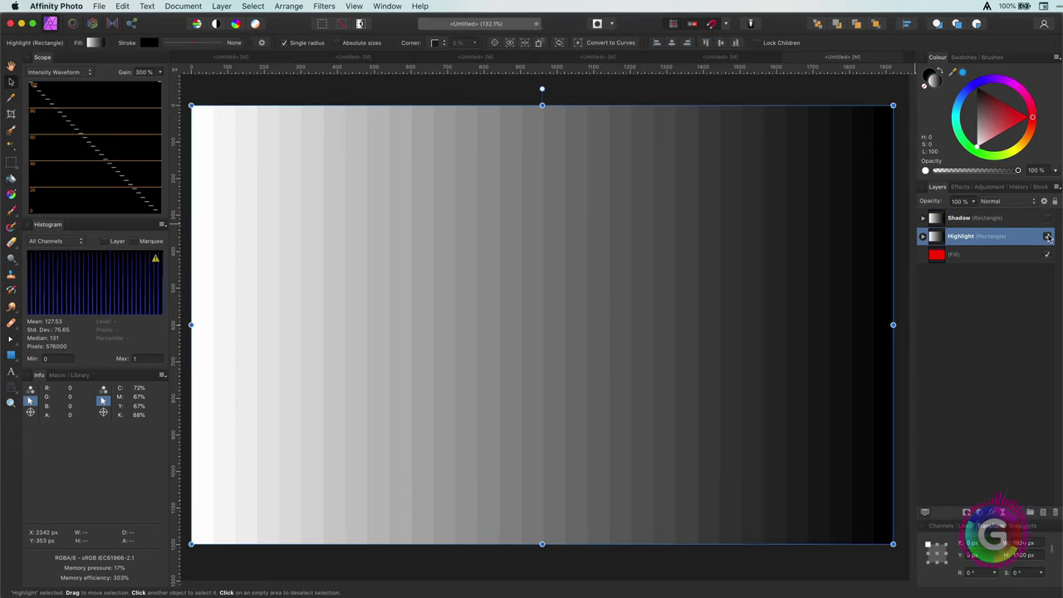
click(1047, 236)
click(1047, 237)
click(1048, 219)
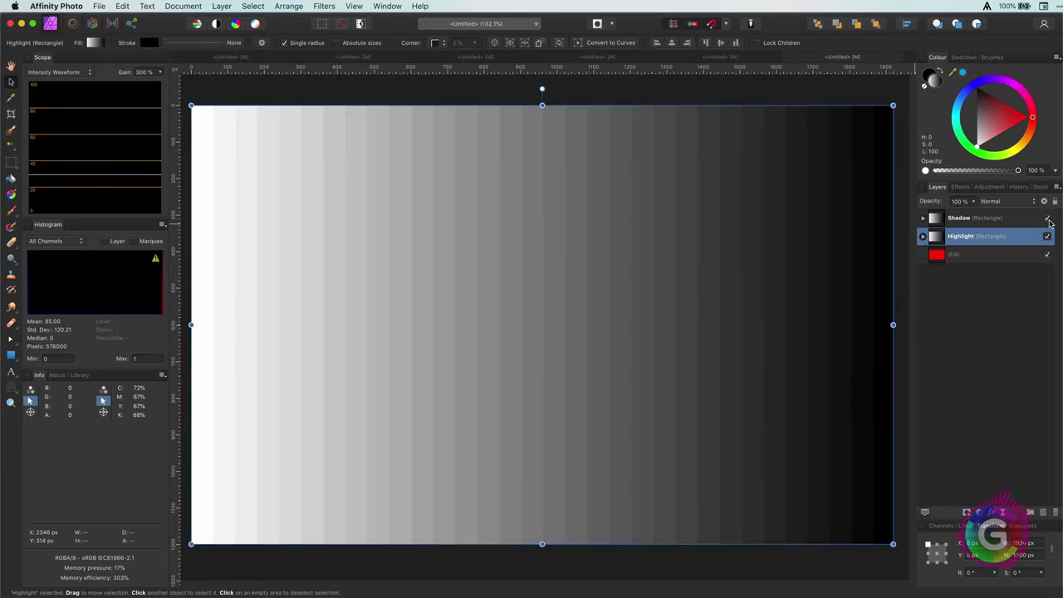
Reshape the Shadow rectangle's source blend range so it fades to 0% output at about 75% input.
click(980, 218)
click(1043, 201)
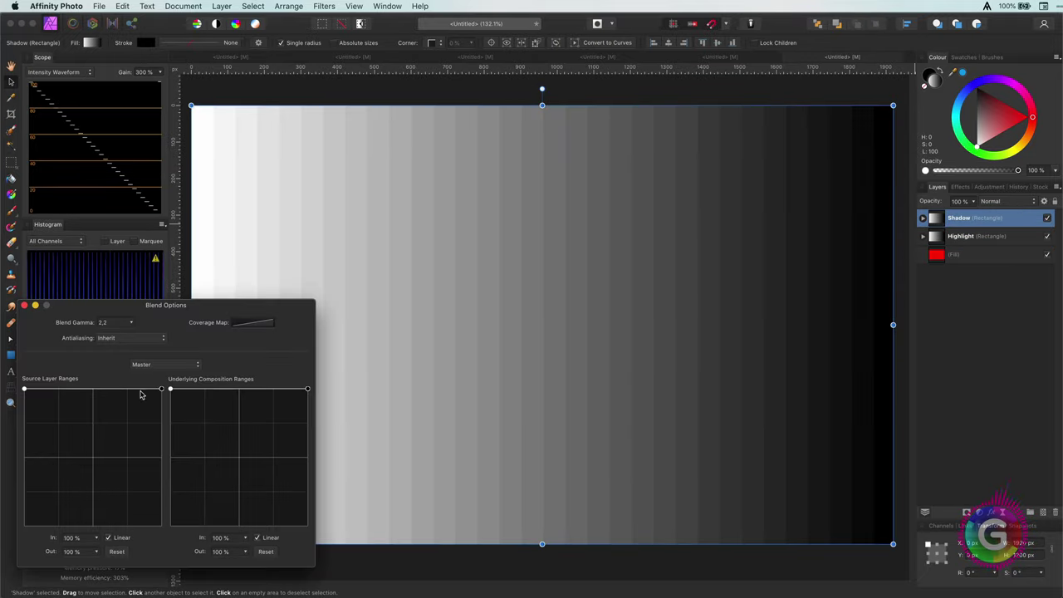
drag(160, 390, 129, 527)
drag(26, 390, 52, 538)
click(25, 306)
Set the Highlight rectangle's source blend range to rise from 0% output near 20% input to 100% at about 75%.
click(990, 237)
click(1043, 201)
drag(162, 388, 130, 390)
click(25, 305)
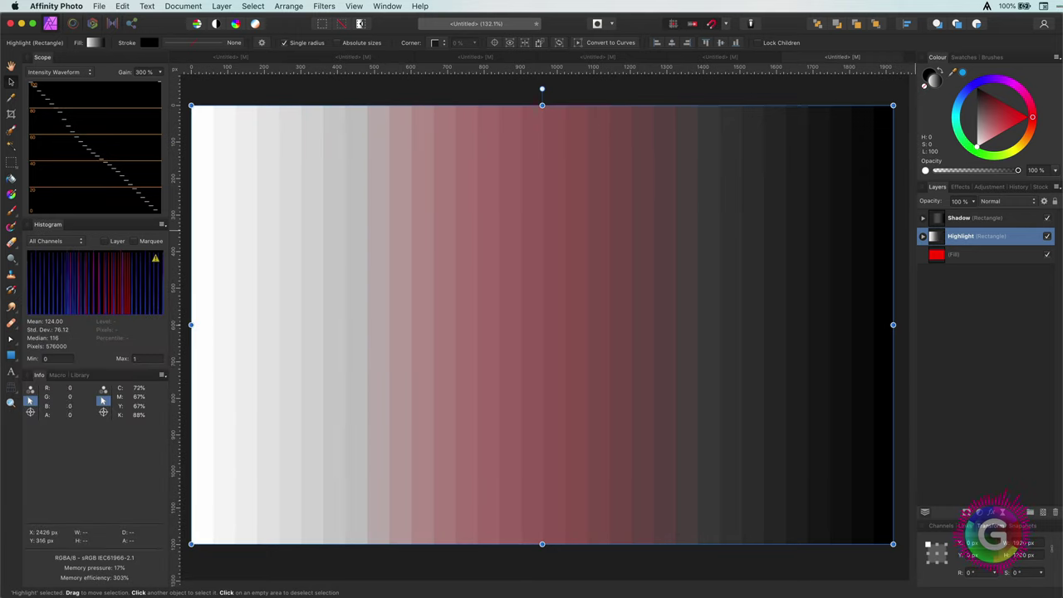
Steepen the Highlight rectangle's source blend range so it reaches 100% output at 50% input.
click(1043, 201)
drag(130, 388, 92, 391)
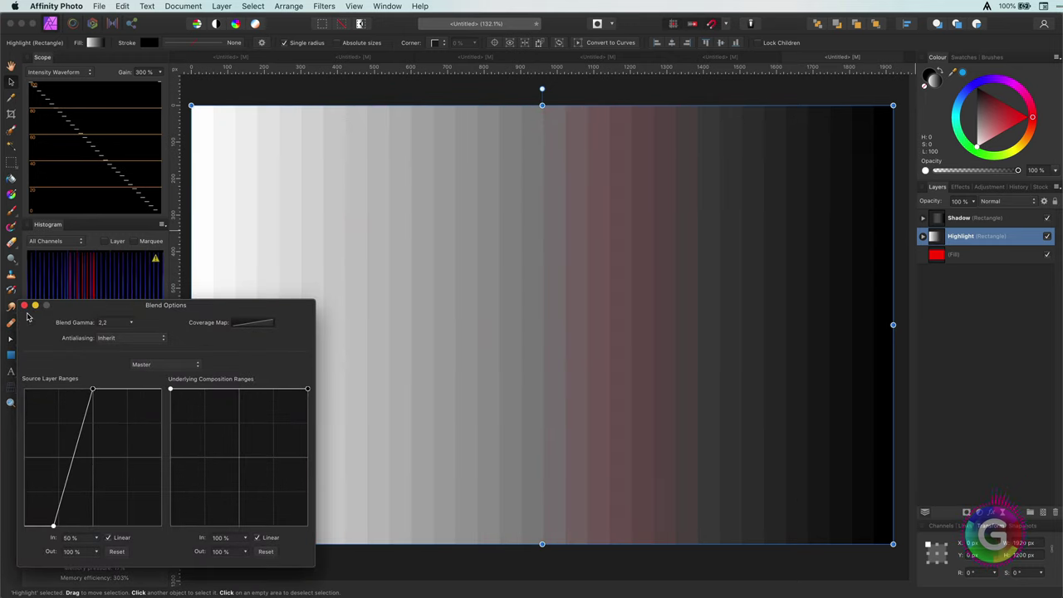
click(24, 306)
Start the Shadow rectangle's source falloff at 0% input, trying its end at 24% before widening it to around the midpoint.
click(1014, 220)
click(1043, 201)
click(62, 389)
drag(77, 391, 22, 387)
drag(129, 528, 56, 526)
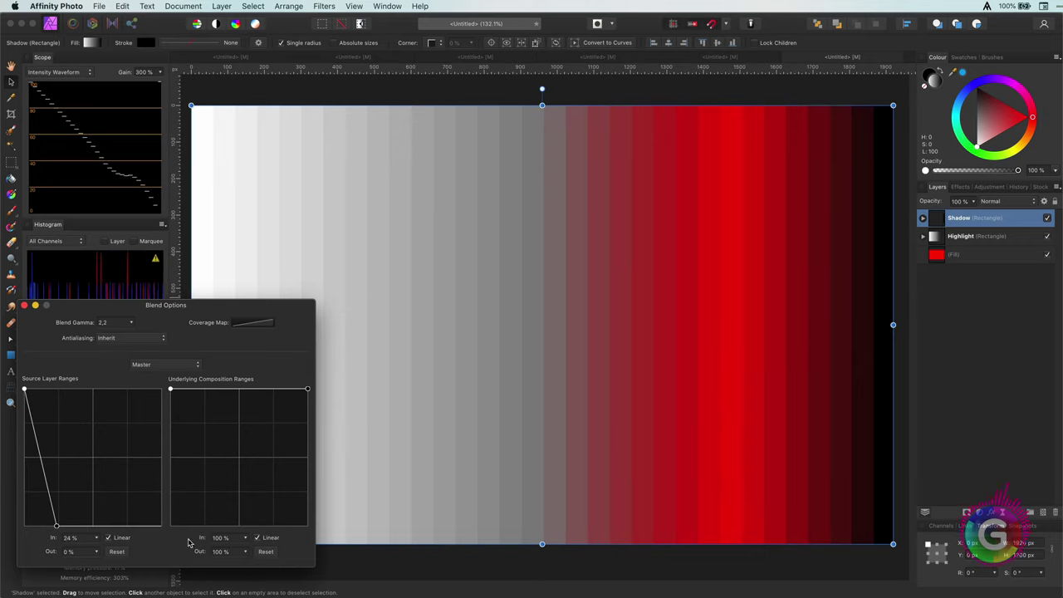
drag(56, 528, 98, 530)
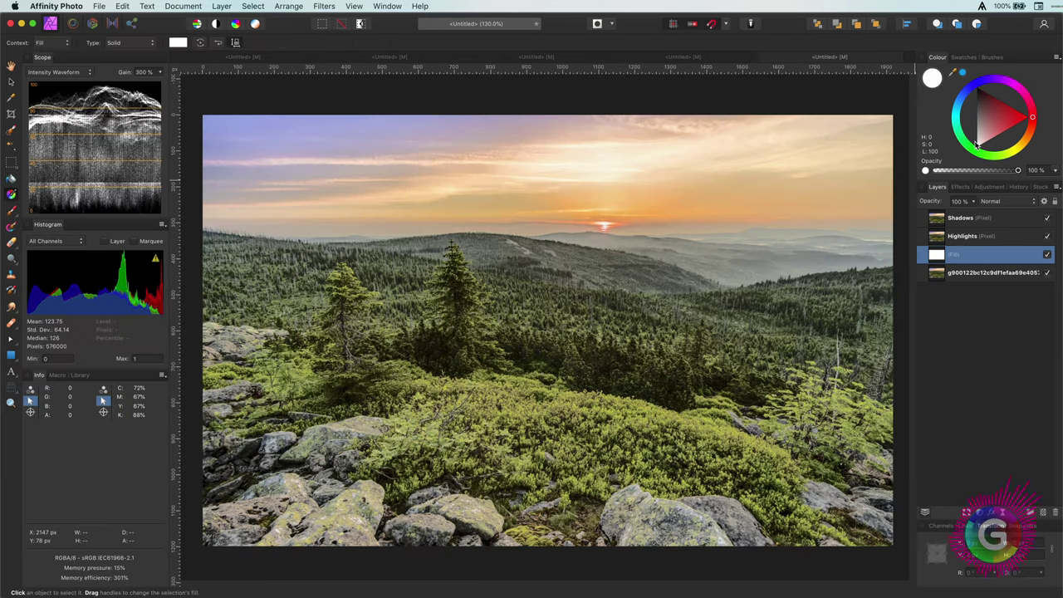
Back in the landscape document, colour the fill layer mid grey (L 50) and group it with the Highlights and Shadows layers.
mouse_move(977, 132)
mouse_down()
mouse_move(977, 112)
mouse_move(977, 121)
mouse_up()
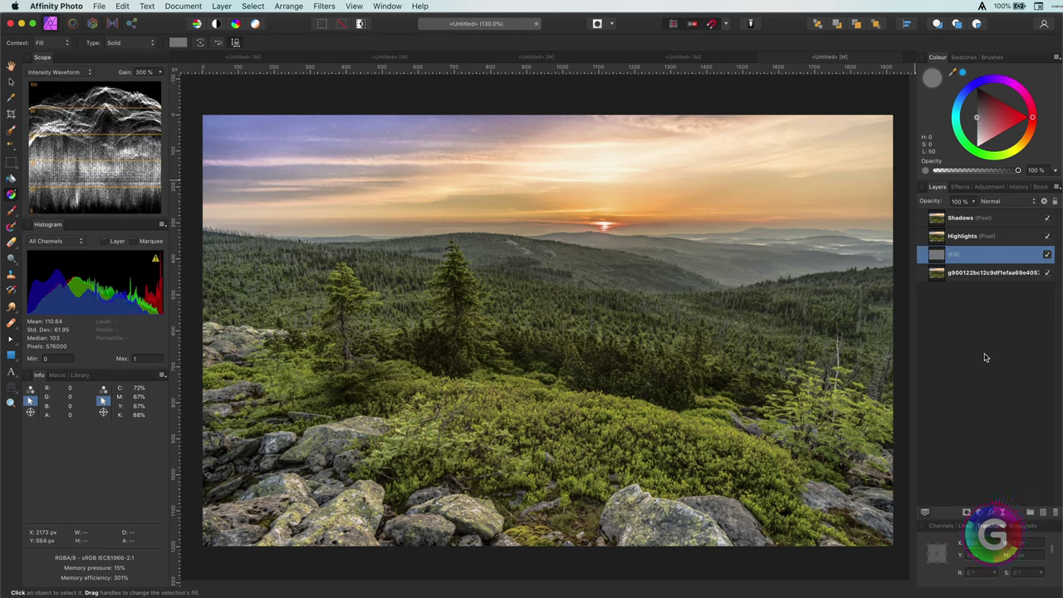
shift+click(989, 220)
key(super+g)
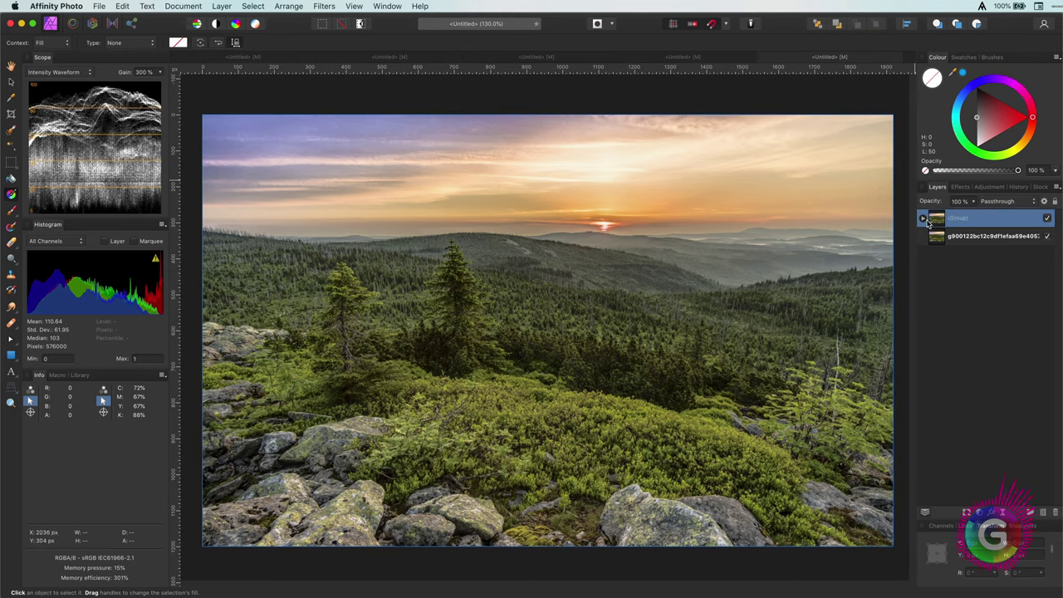
Expand the group and add a Curves adjustment nested inside the Shadows layer.
click(922, 218)
click(971, 236)
click(978, 511)
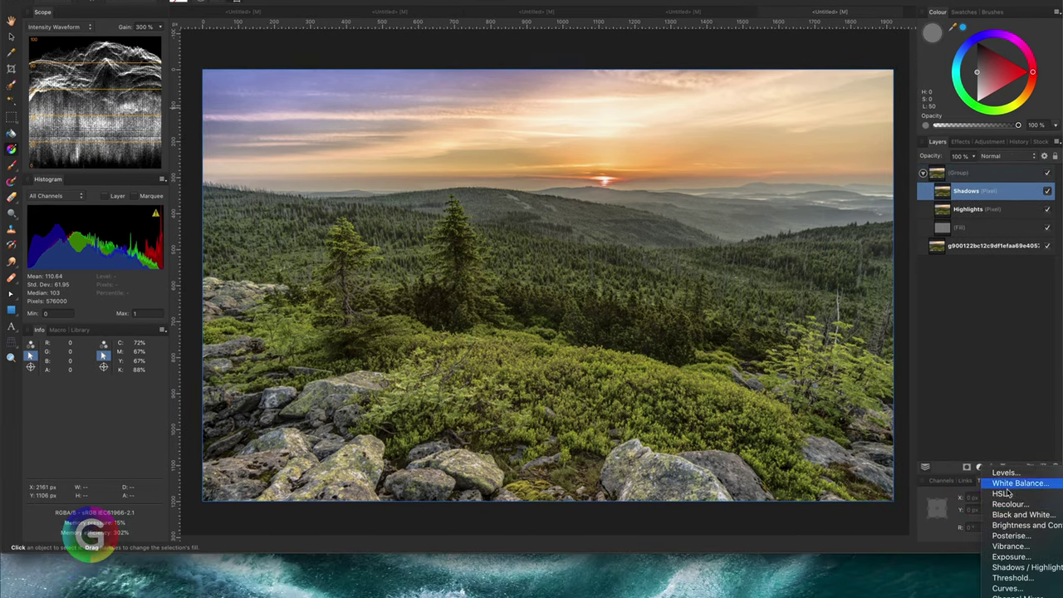
click(1007, 588)
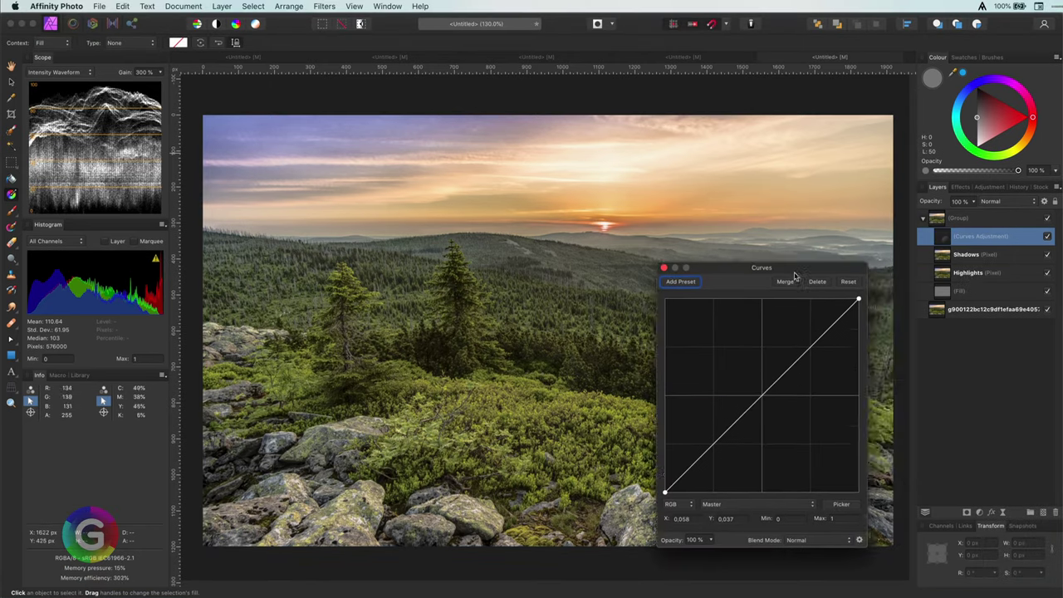
drag(795, 273, 824, 283)
drag(944, 237, 980, 261)
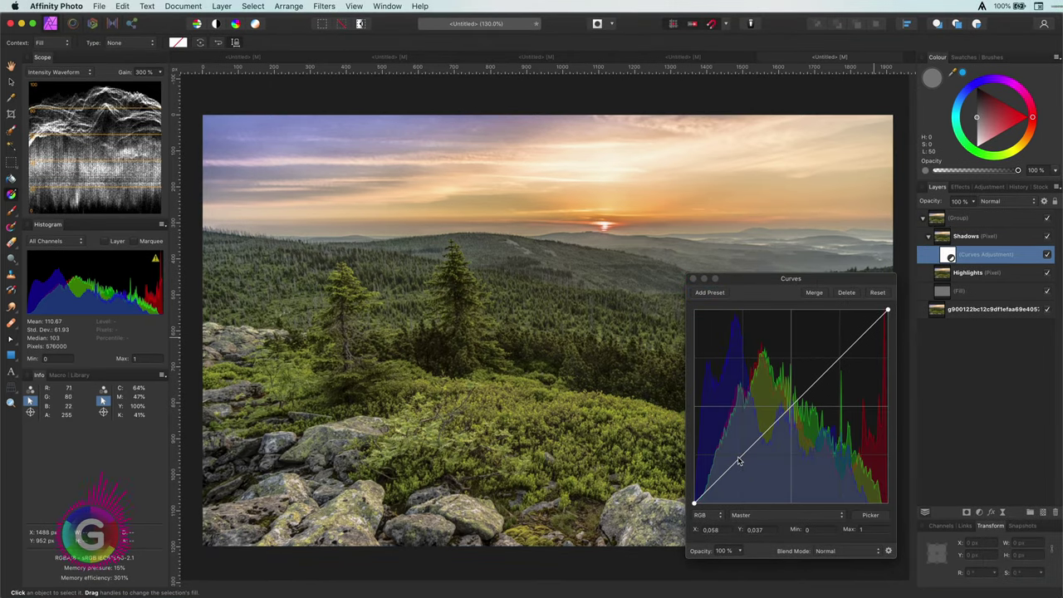
Bow the Shadows curve downward with points including about (0.167, 0.052) and (0.386, 0.197), and compare with the group hidden.
mouse_move(742, 458)
mouse_down()
mouse_move(760, 484)
mouse_move(758, 470)
mouse_up()
drag(819, 410, 825, 418)
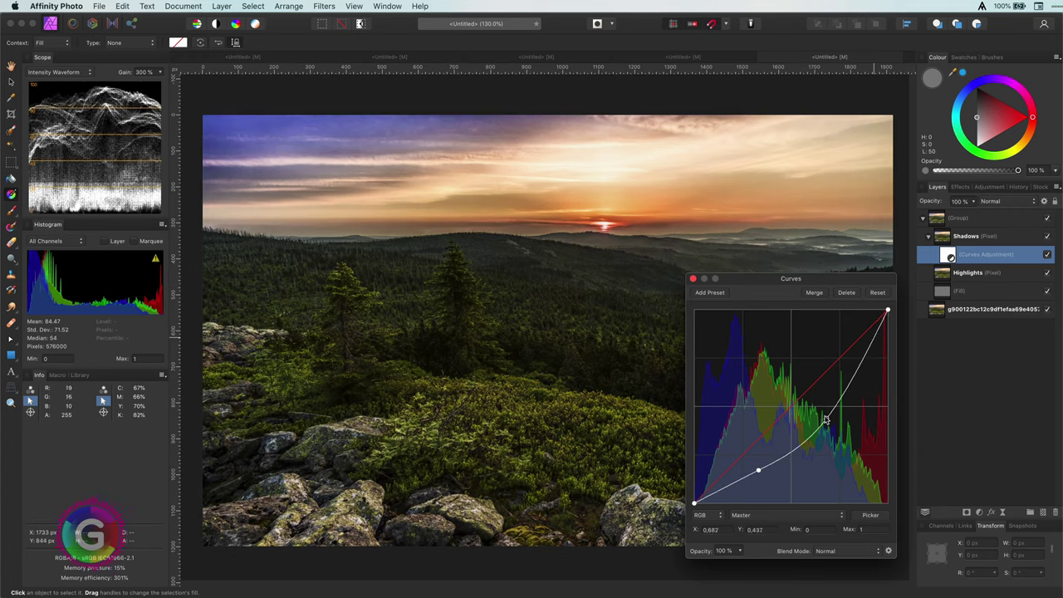
click(823, 416)
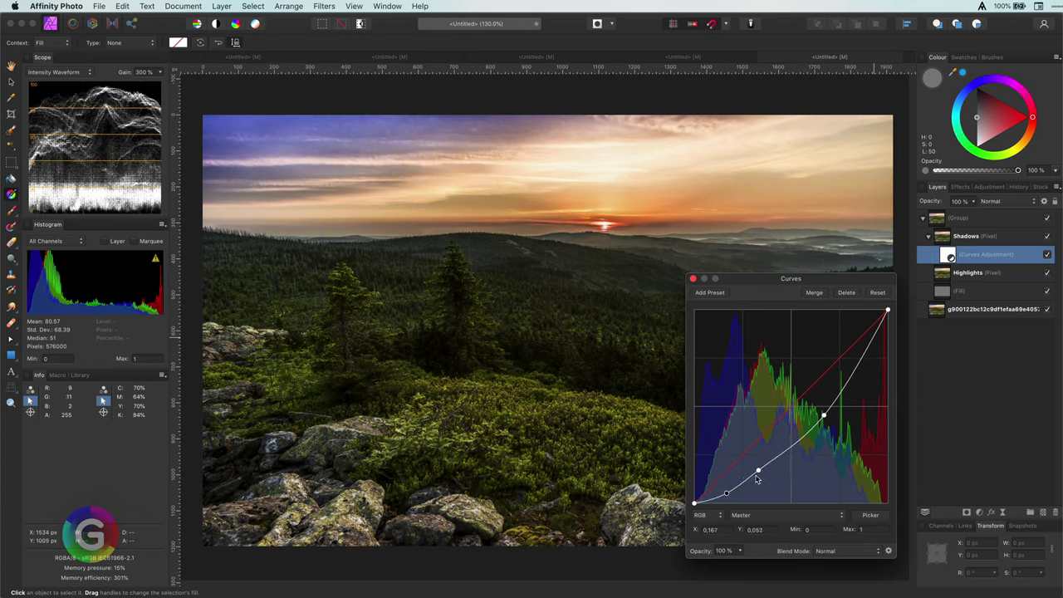
drag(758, 471, 768, 464)
click(694, 279)
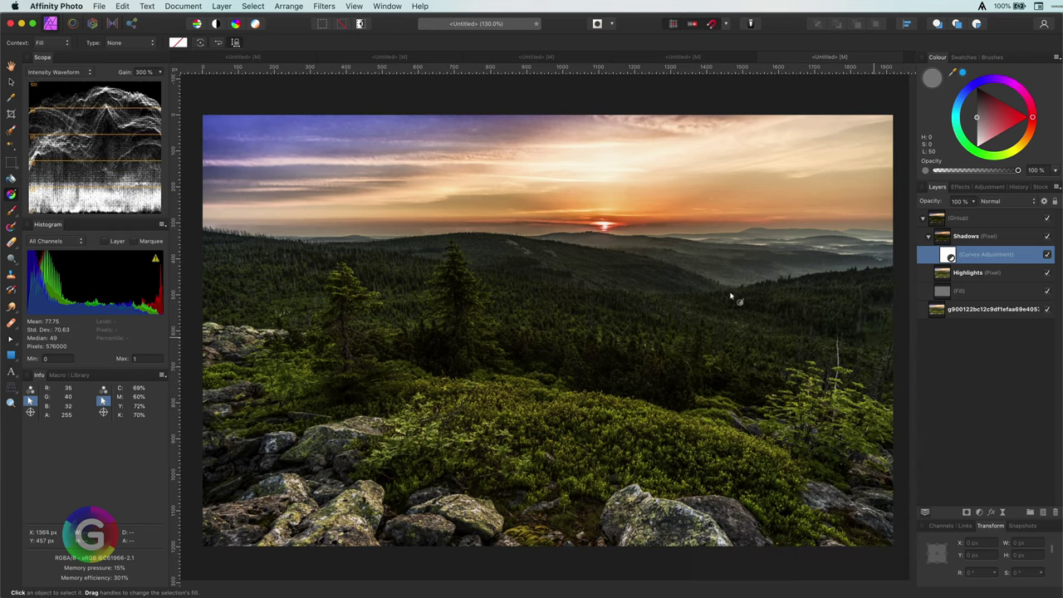
click(1045, 219)
click(1046, 220)
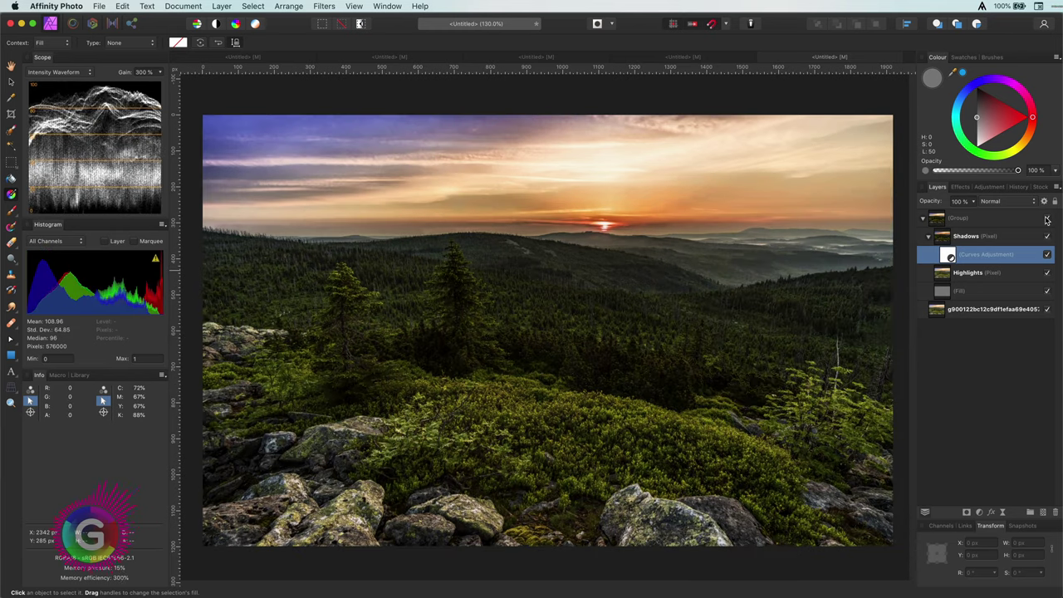
Add a second Curves adjustment nested inside the Highlights layer.
click(943, 278)
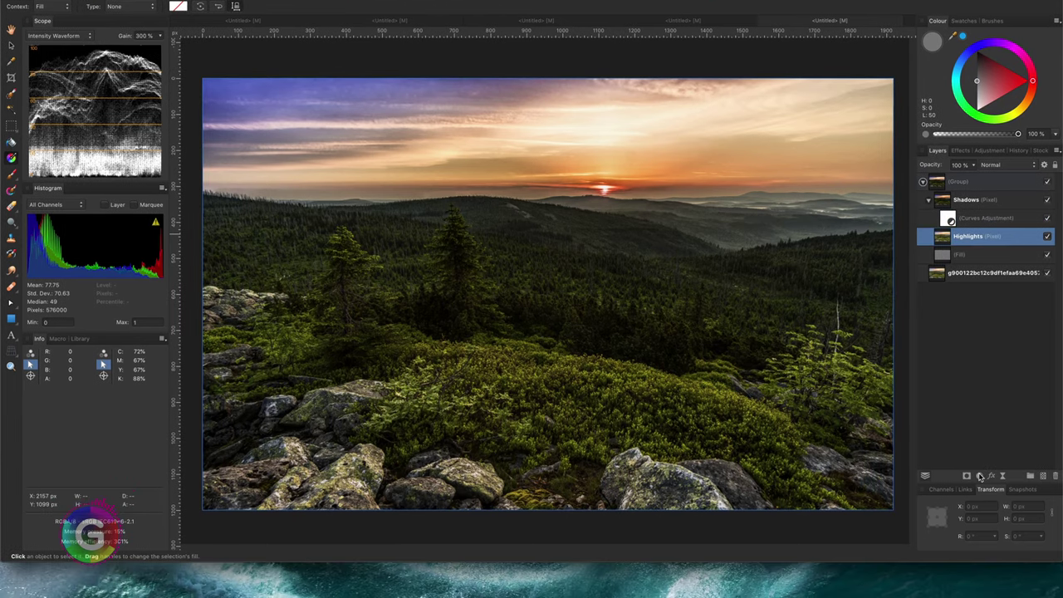
click(979, 512)
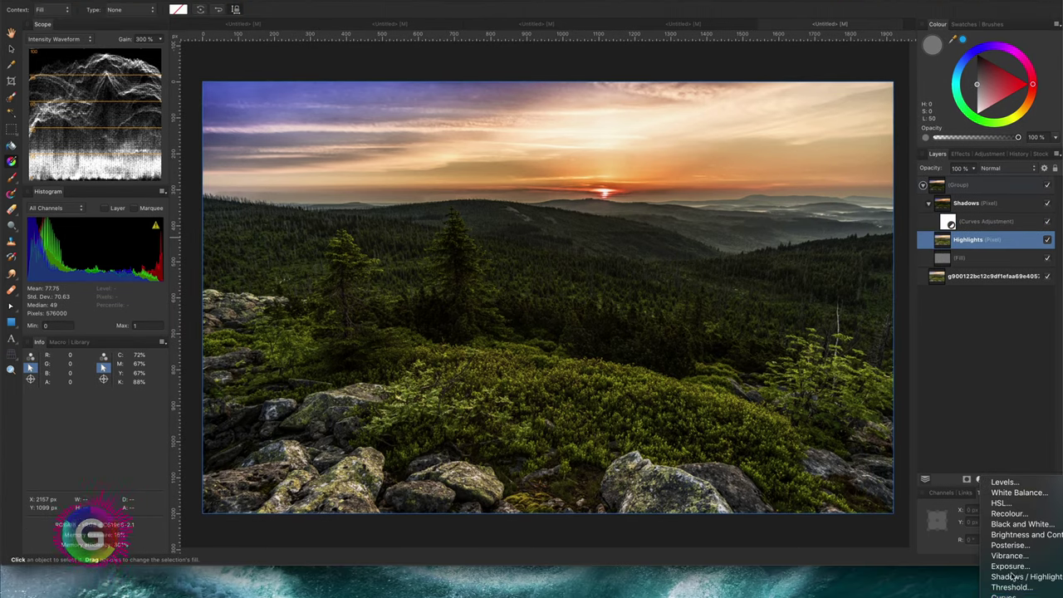
click(1003, 595)
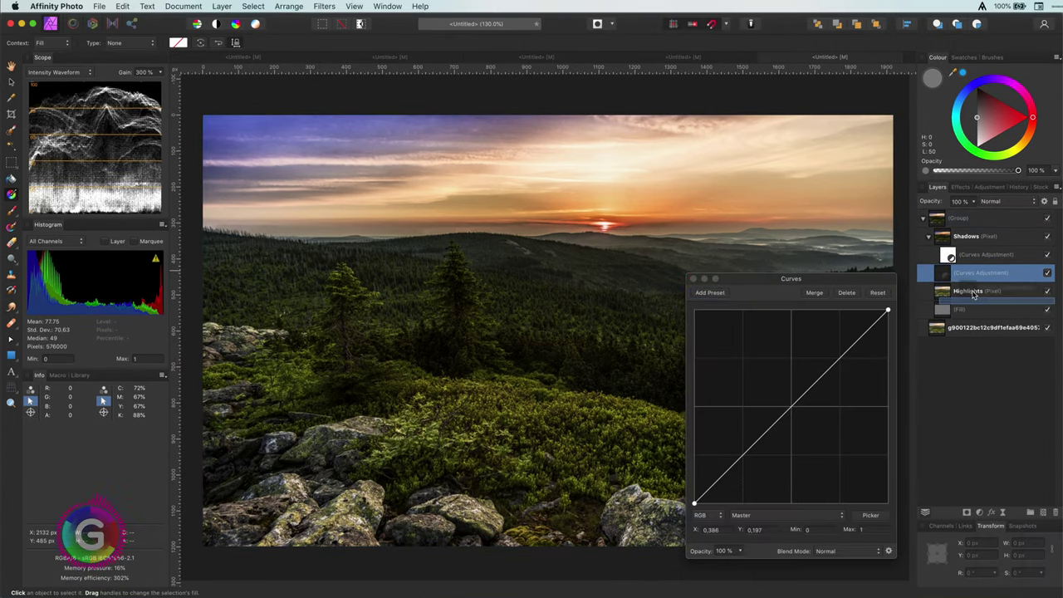
drag(944, 277, 942, 290)
Steepen the Highlights curve's Red channel by moving its black point inward and raising an upper point at about x 0.781.
click(786, 515)
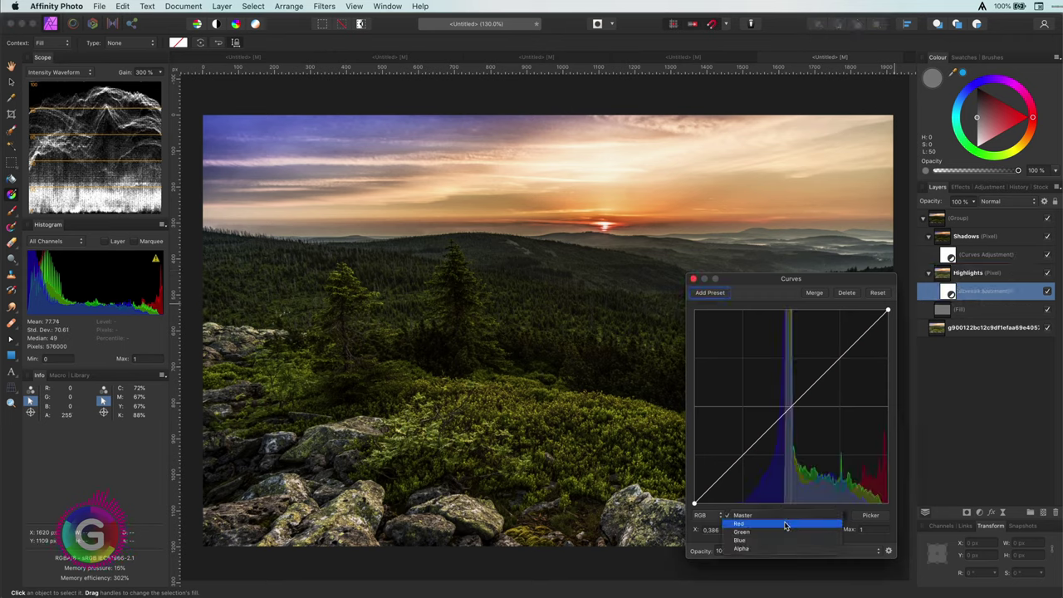
click(793, 523)
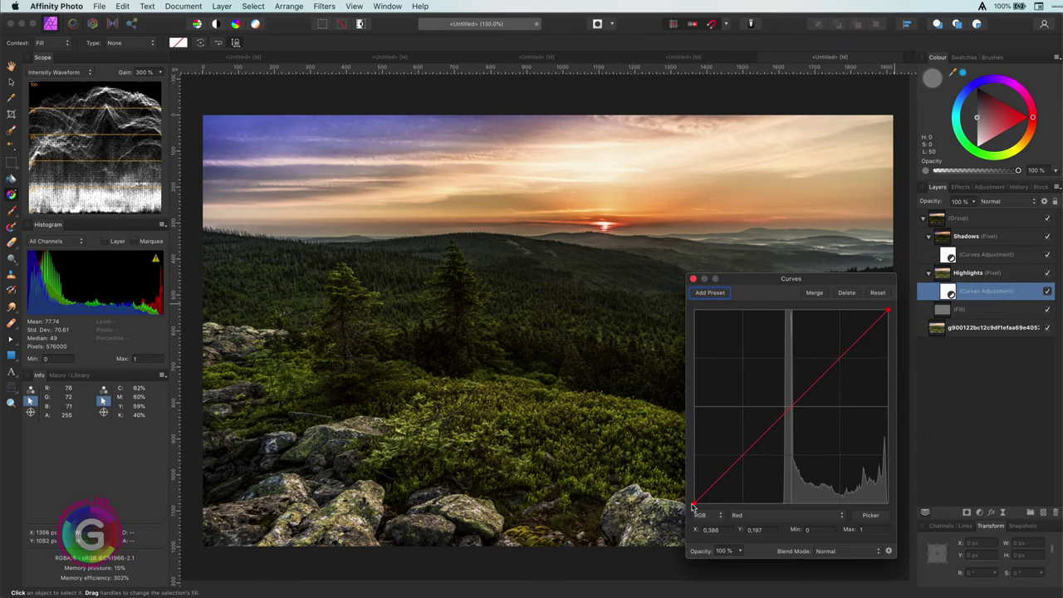
drag(726, 507, 754, 502)
drag(845, 374, 847, 342)
Bow the Highlights curve's Blue channel downward, with an upper point at about (0.817, 0.736), and compare the photo with the group hidden.
click(789, 515)
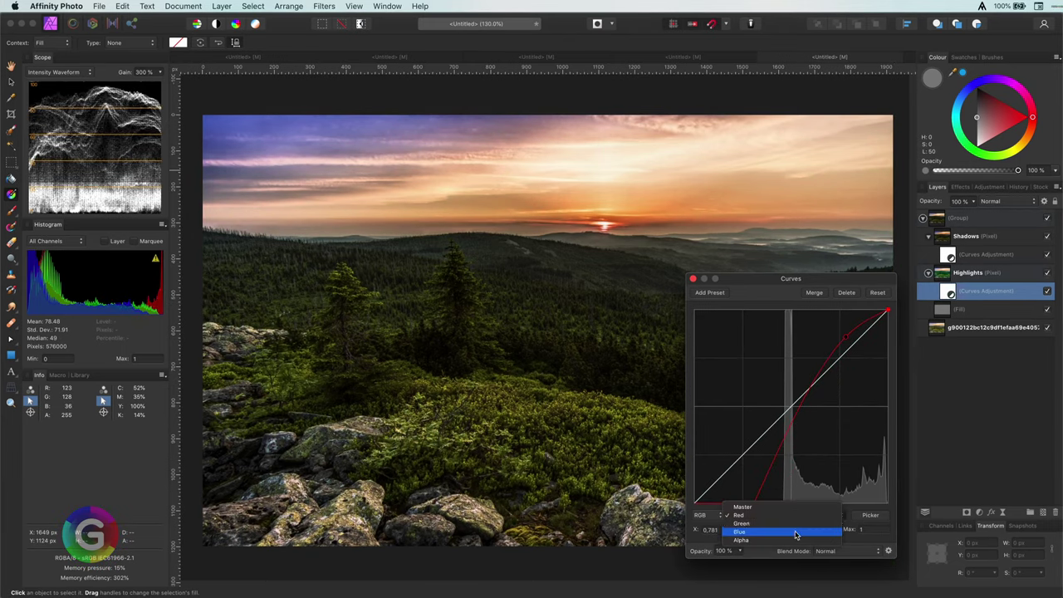
click(789, 532)
drag(753, 450, 756, 486)
drag(847, 374, 840, 358)
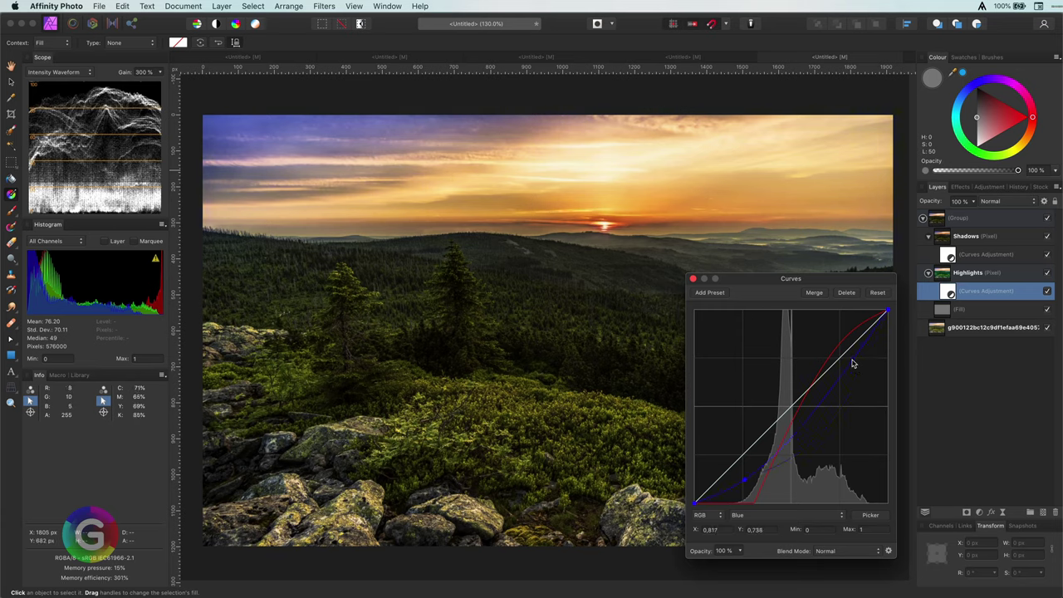
click(693, 279)
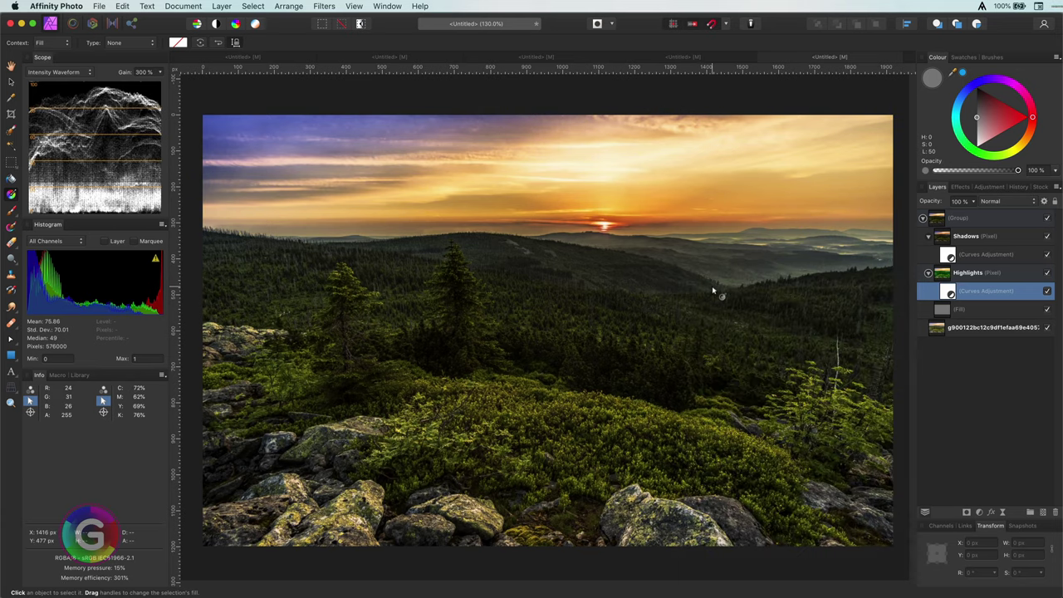
click(1047, 220)
click(1046, 220)
click(1046, 220)
click(1046, 220)
Reopen the Highlights Curves adjustment and pull the middle of its Master curve slightly down.
double_click(950, 292)
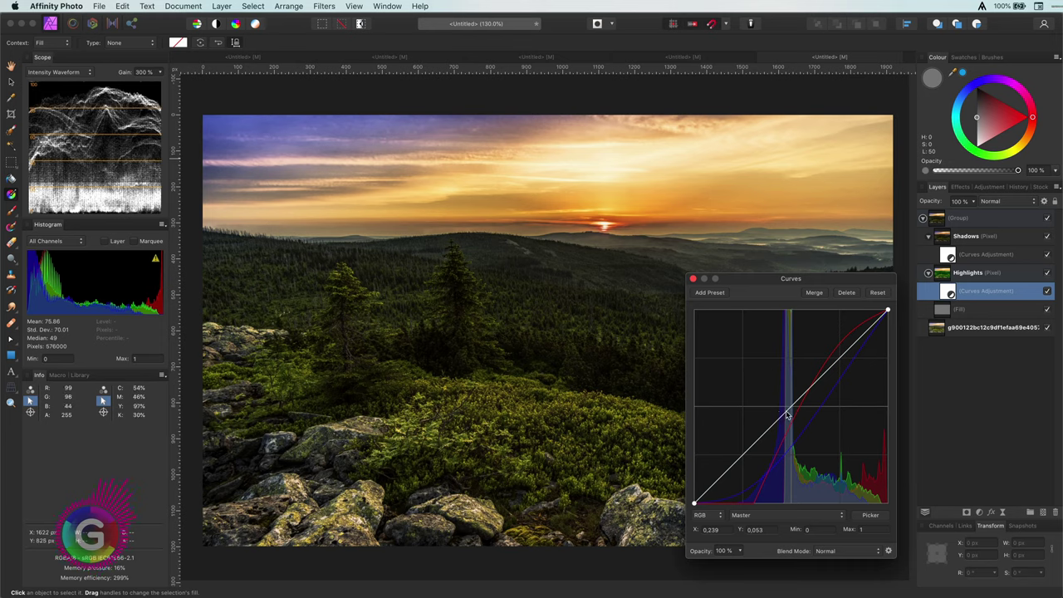
drag(787, 415, 781, 443)
click(692, 278)
Collapse the Shadows and Highlights layers, colour the fill layer pinkish red (H 345, S 100, L 50), and compare with the group hidden.
click(943, 312)
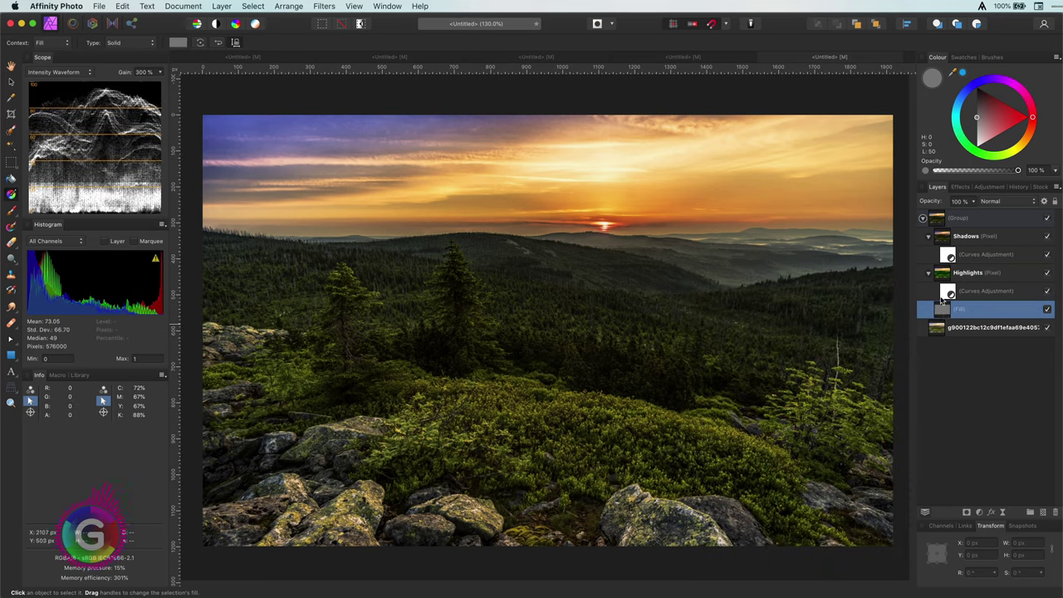
click(929, 236)
click(929, 254)
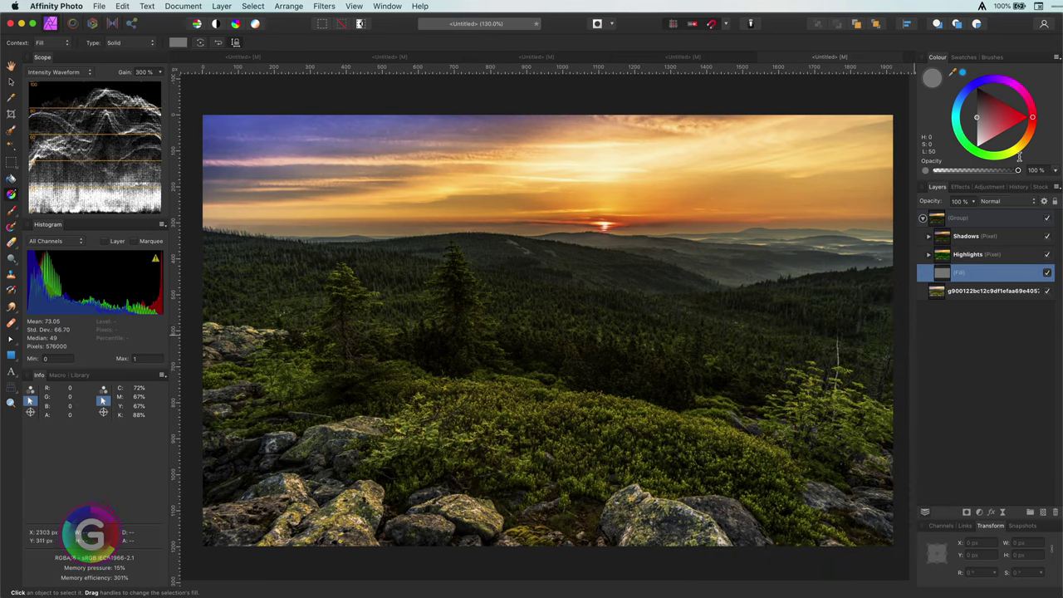
key(v)
click(1019, 120)
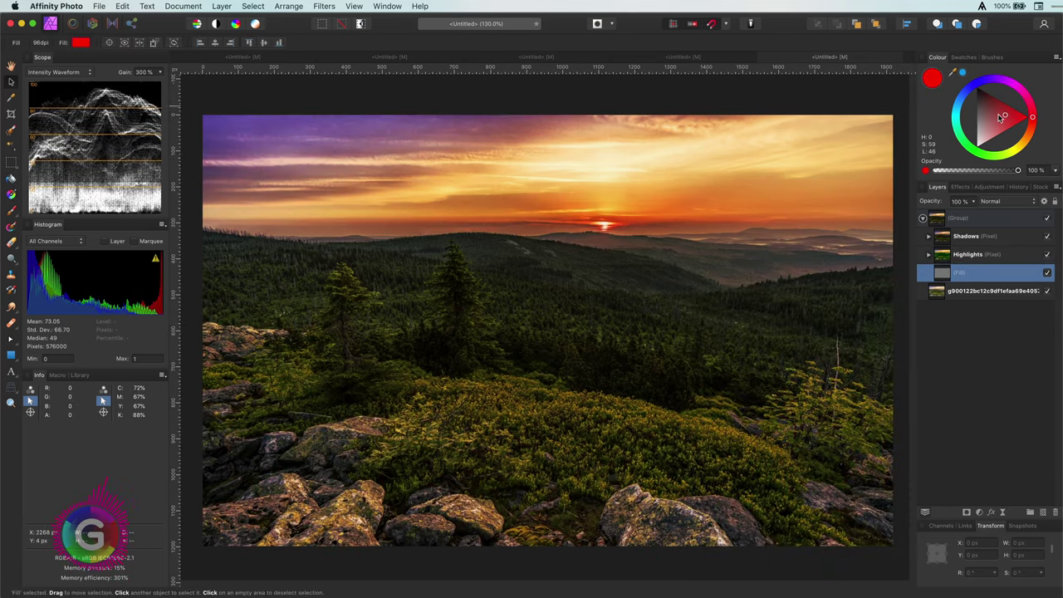
mouse_move(1030, 118)
mouse_down()
mouse_move(1003, 77)
mouse_move(975, 81)
mouse_move(971, 153)
mouse_move(1018, 152)
mouse_move(1029, 107)
mouse_up()
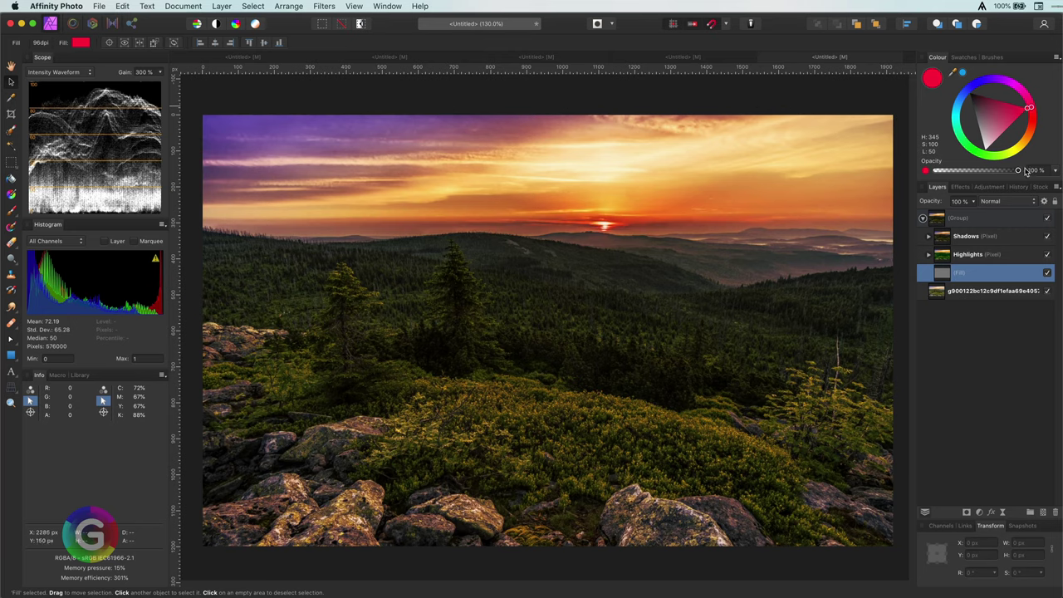
click(1046, 217)
click(1046, 217)
Apply a vertical linear gradient to the fill layer, running from near the photo's top edge to near its bottom edge.
click(928, 236)
click(946, 261)
click(944, 295)
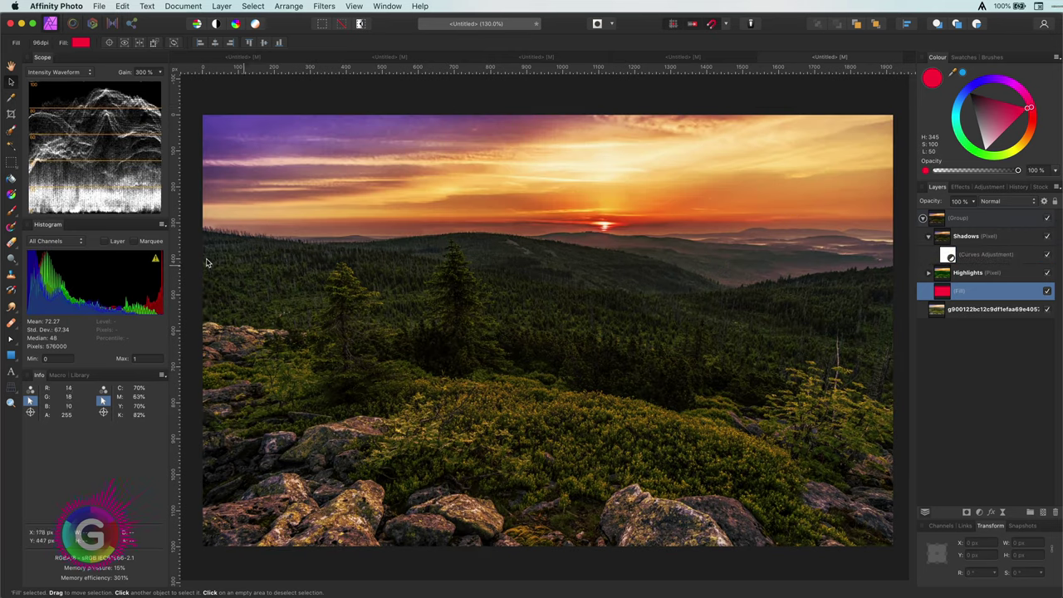
click(13, 198)
drag(536, 134, 559, 409)
drag(553, 455, 533, 495)
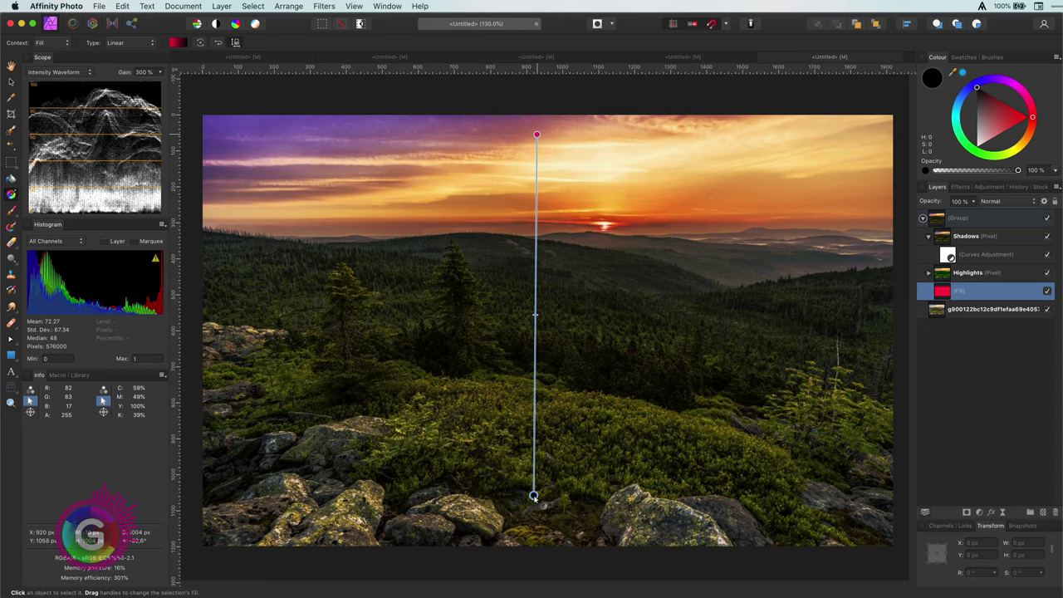
Recolour the fill gradient with orange (H 35, S 100, L 50) at its upper stop and green at its lower stop.
click(977, 87)
click(536, 134)
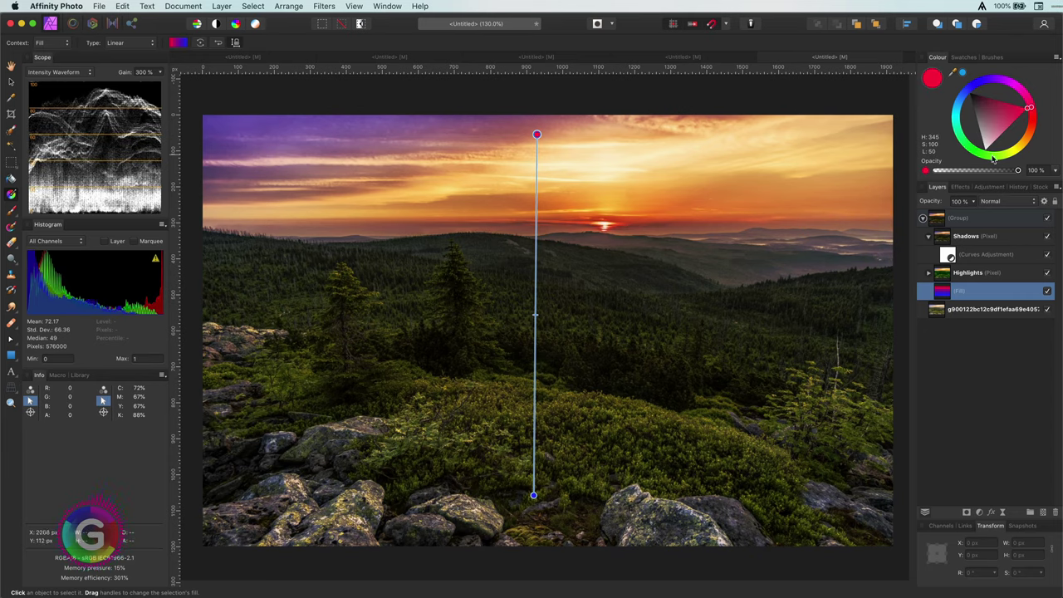
mouse_move(986, 158)
mouse_down()
mouse_move(1028, 140)
mouse_move(1035, 110)
mouse_move(987, 79)
mouse_move(956, 114)
mouse_move(1016, 157)
mouse_move(977, 102)
mouse_move(969, 109)
mouse_move(1004, 126)
mouse_move(955, 122)
mouse_up()
click(986, 129)
click(963, 325)
click(928, 273)
click(927, 275)
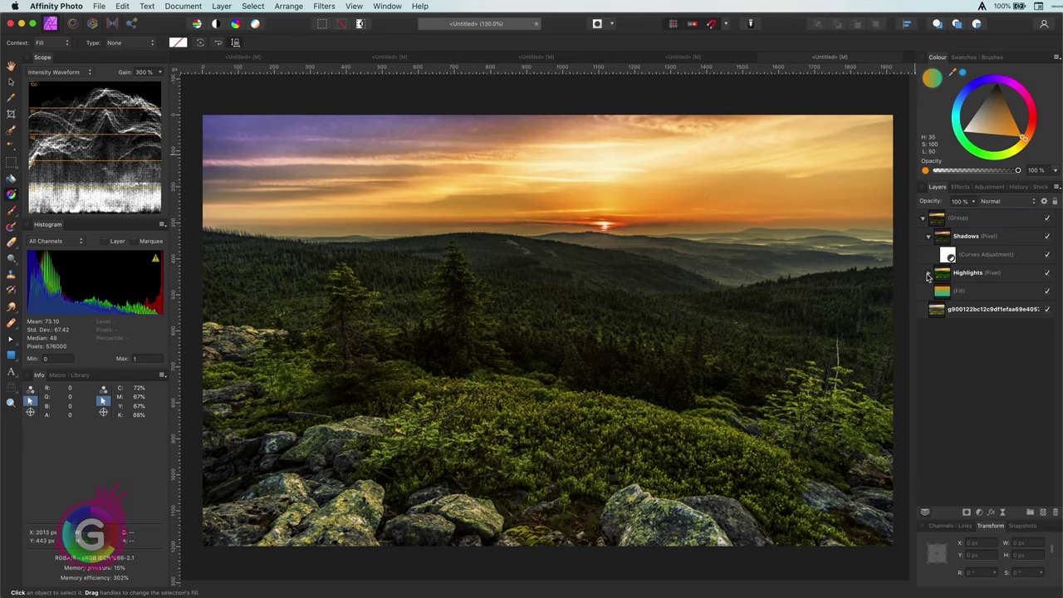
Add a Gradient Map adjustment with the Warm preset inside the Shadows layer, above its Curves adjustment.
click(959, 240)
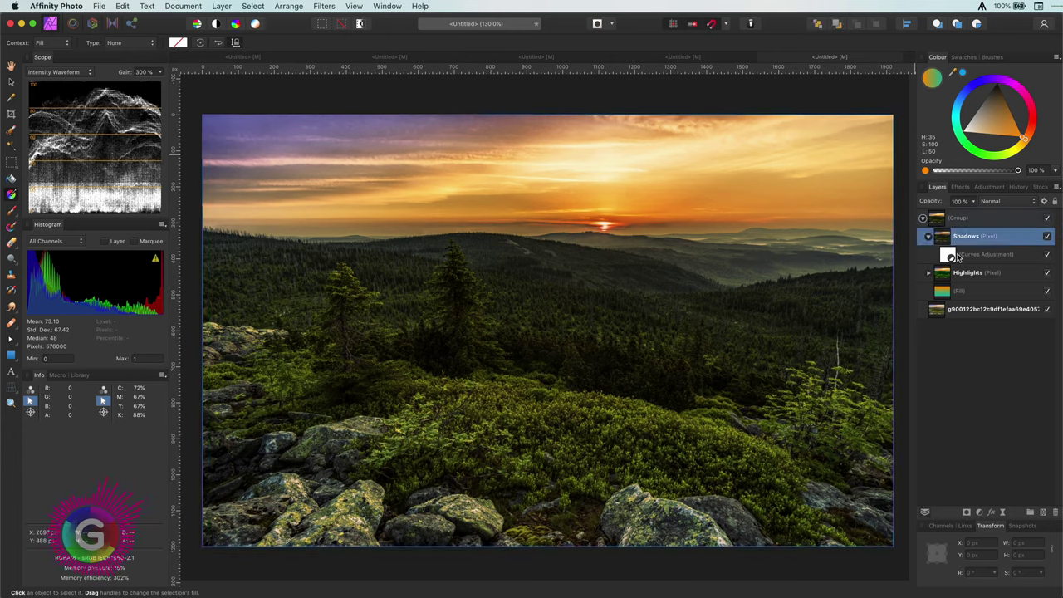
click(962, 255)
click(982, 187)
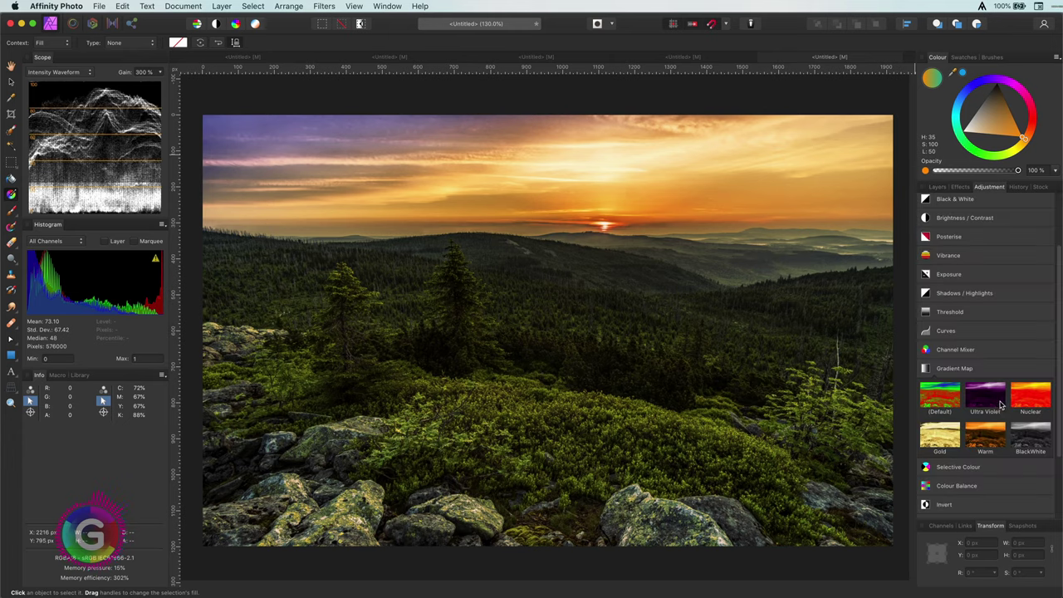
click(985, 433)
click(697, 437)
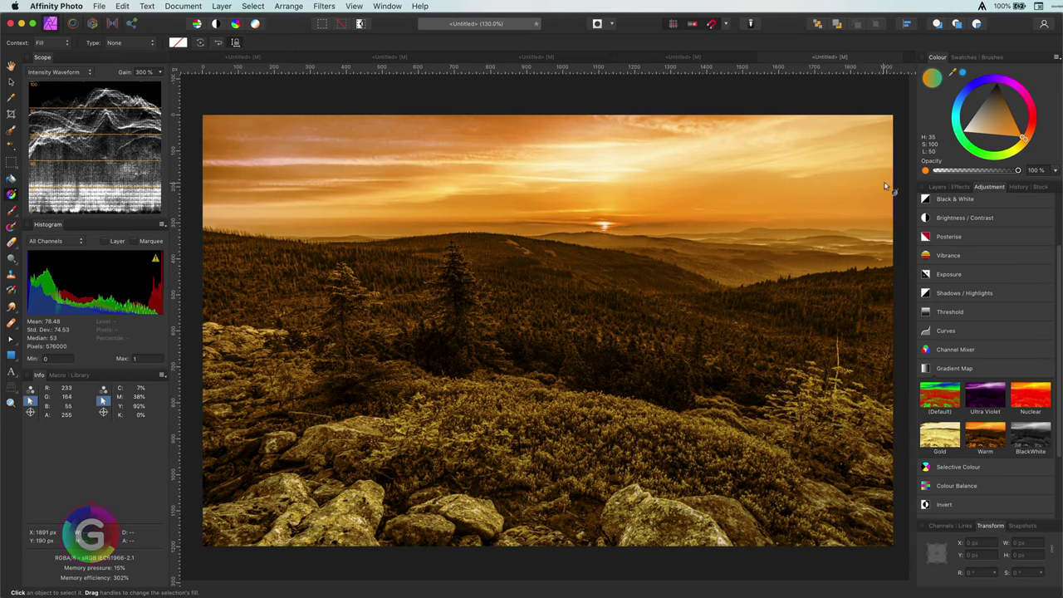
click(930, 189)
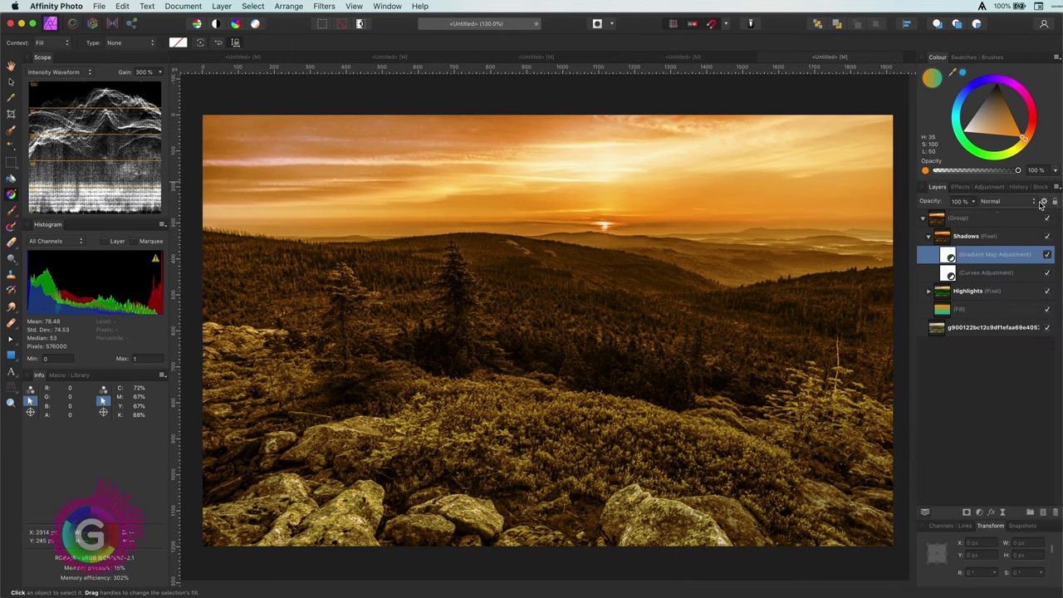
Set the Gradient Map to the Saturation blend mode at 34% opacity, and compare the photo with the group hidden.
click(1014, 203)
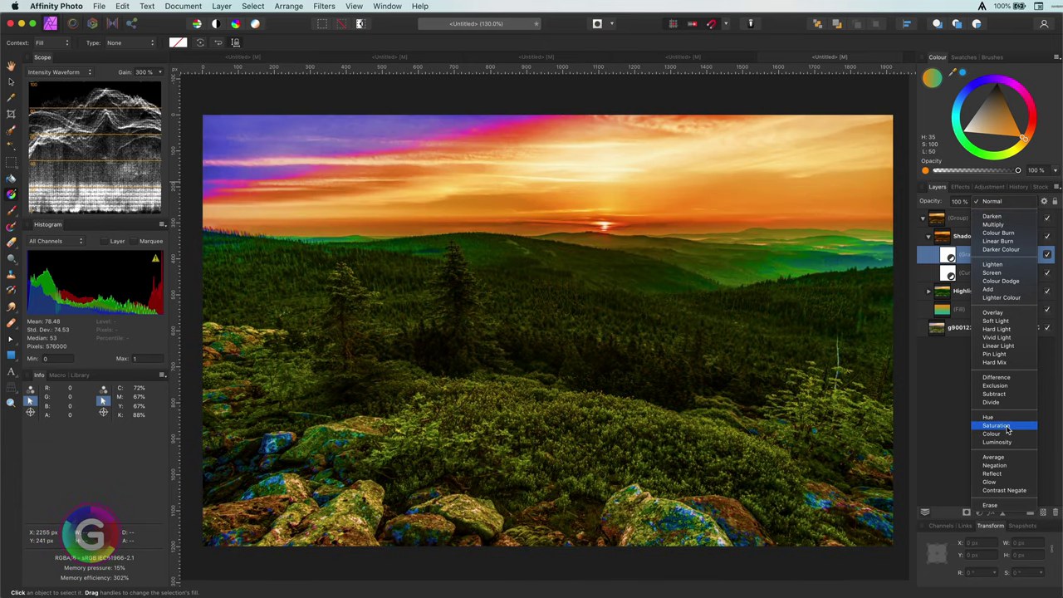
click(996, 425)
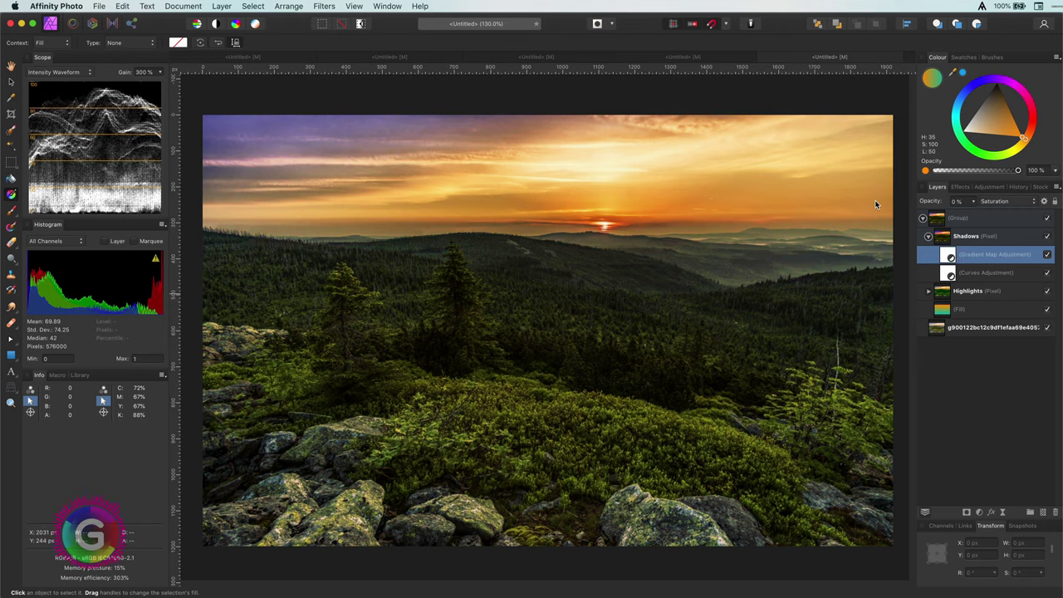
key(super+z)
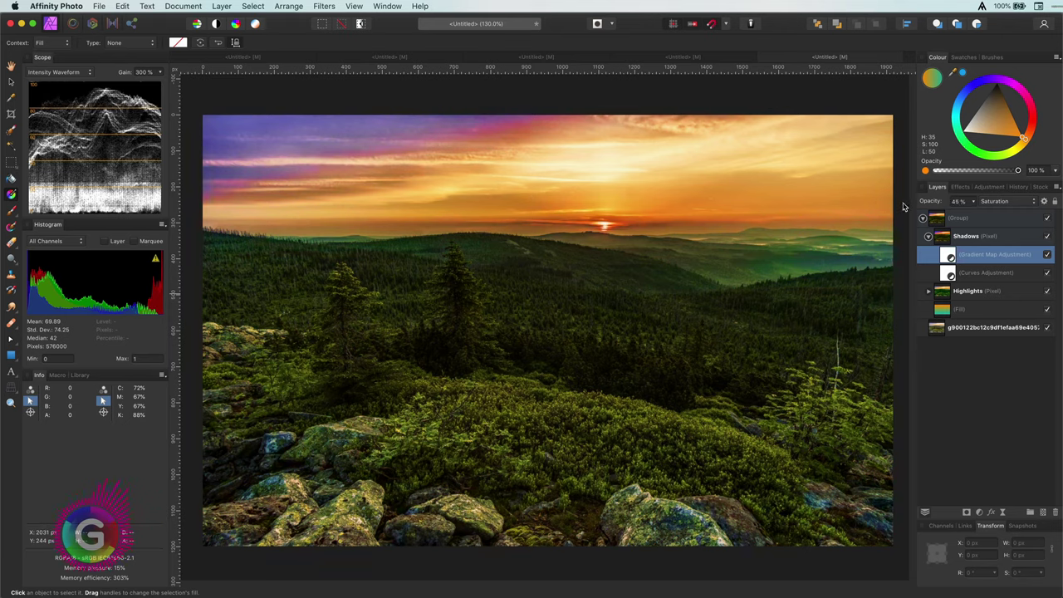
drag(903, 207, 901, 206)
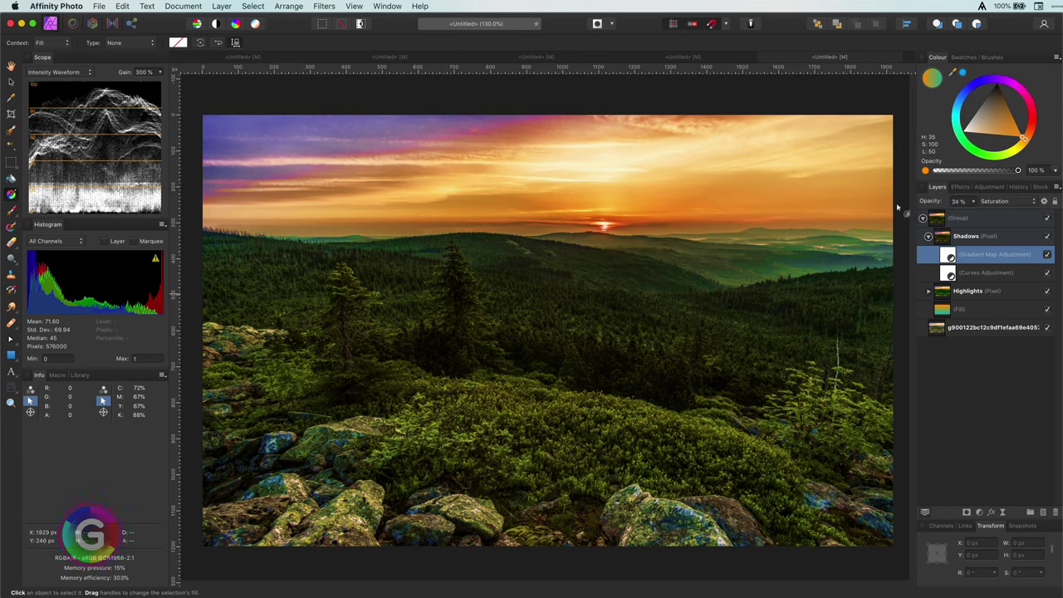
click(1047, 218)
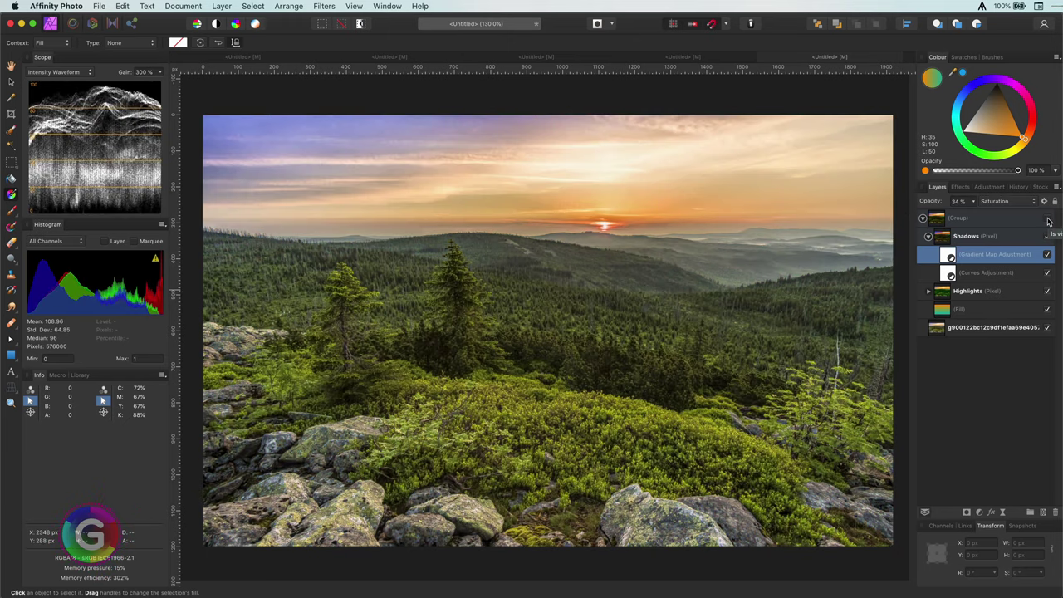
click(1047, 218)
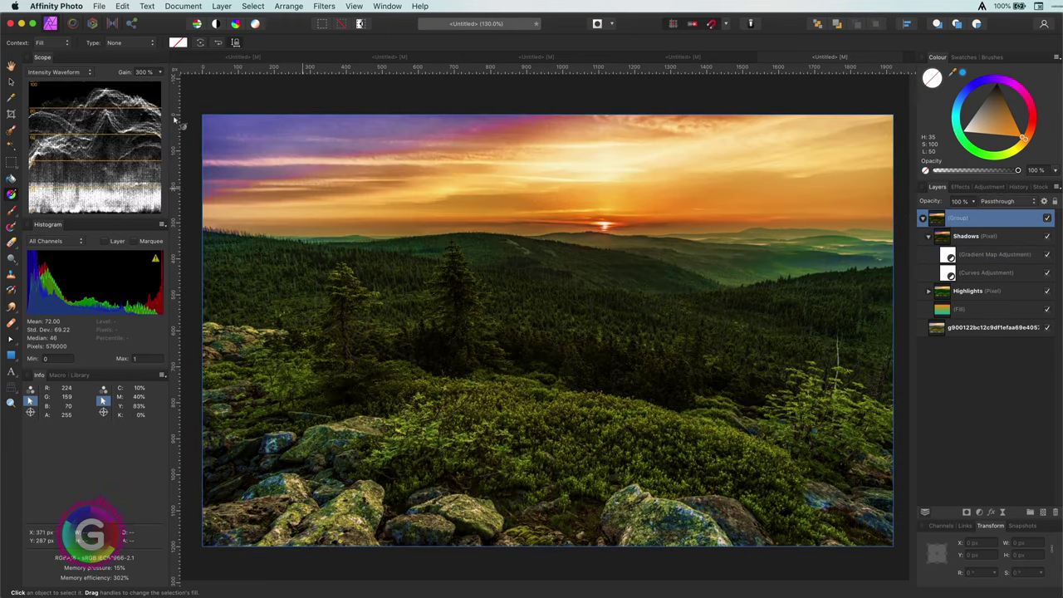
Try the Luminosity blend mode on the whole group and compare the photo with the group hidden.
key(v)
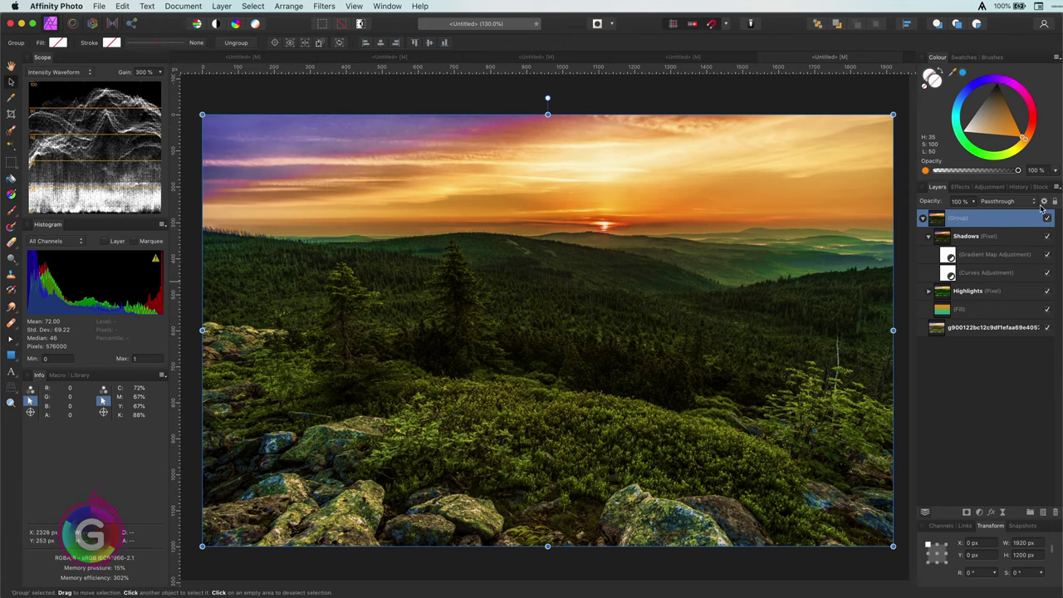
click(1014, 202)
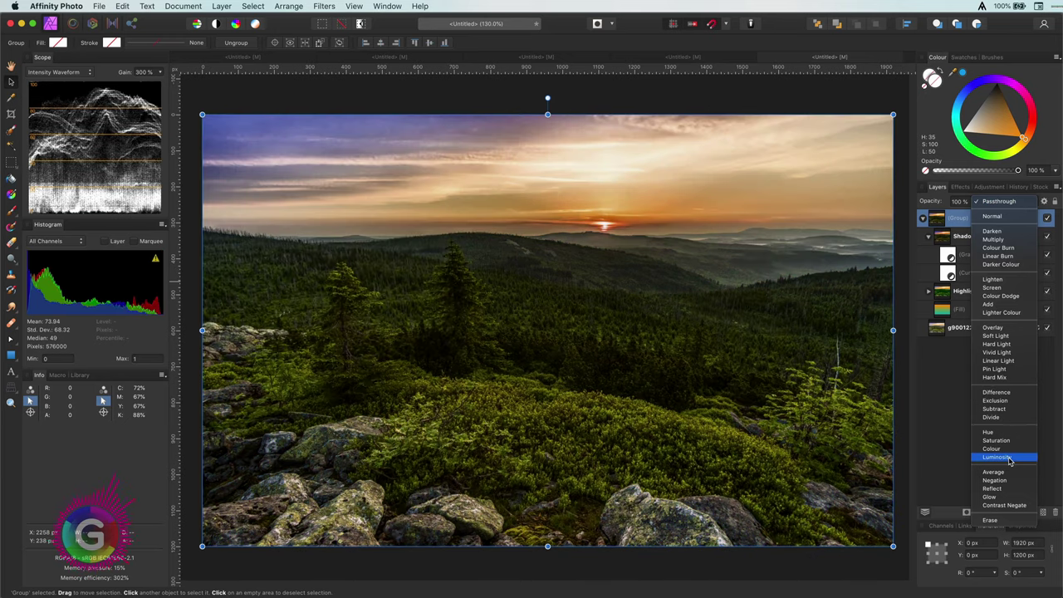
click(1009, 459)
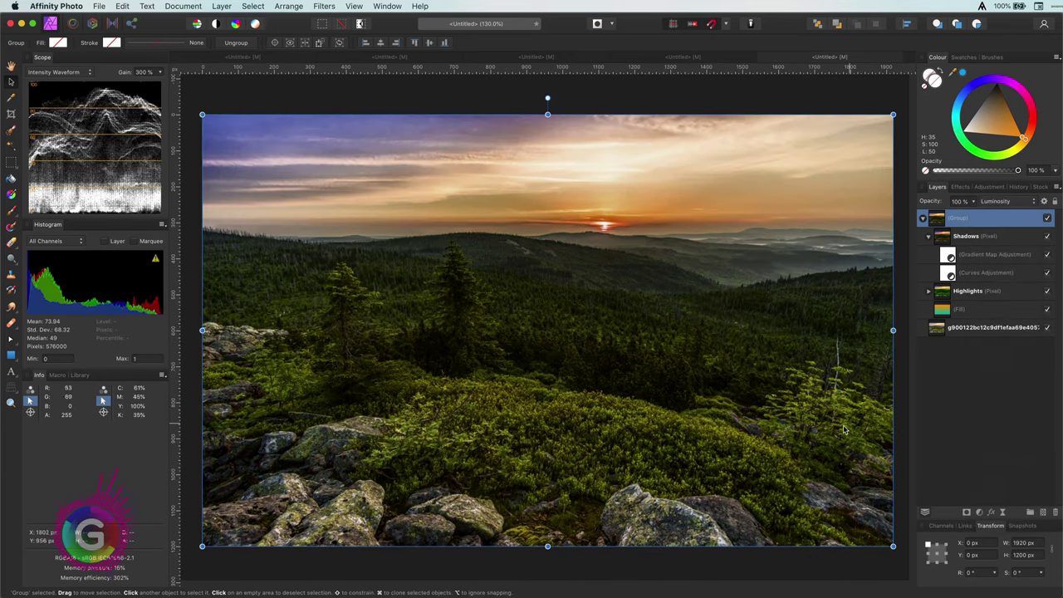
click(1046, 218)
click(1046, 219)
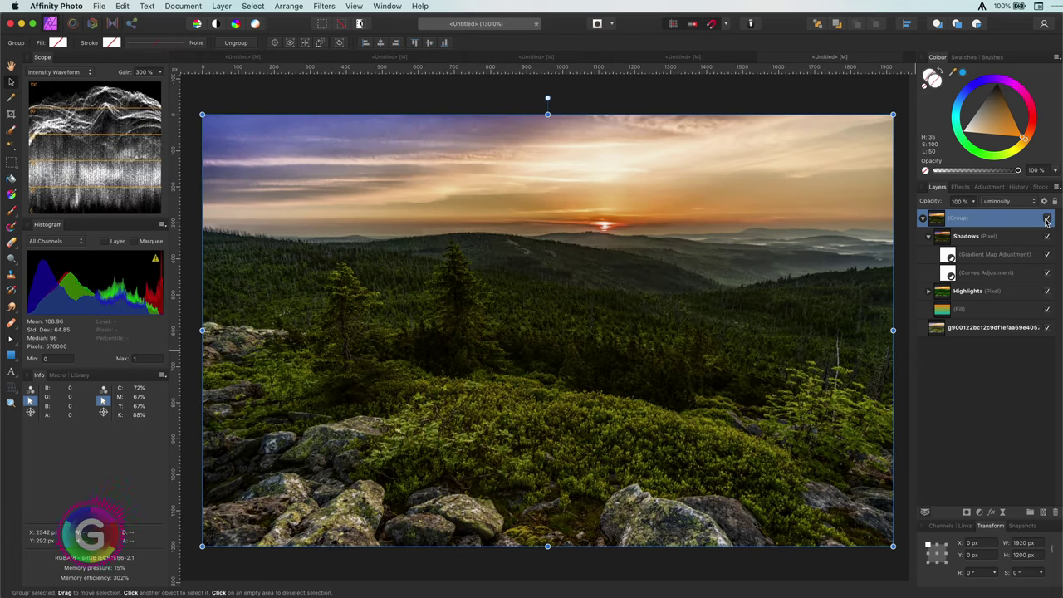
click(1046, 219)
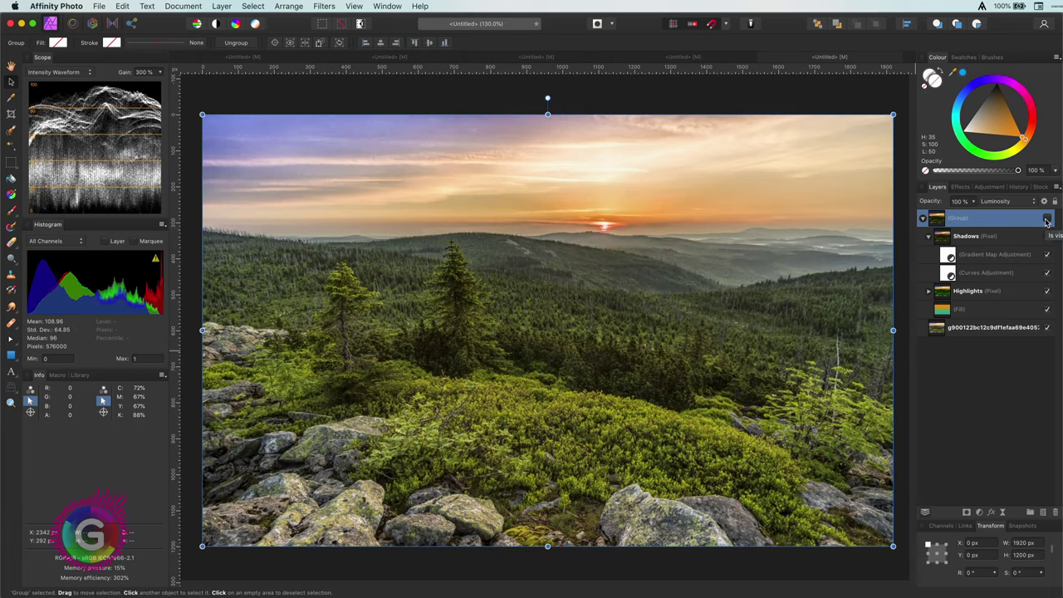
click(1046, 219)
click(772, 101)
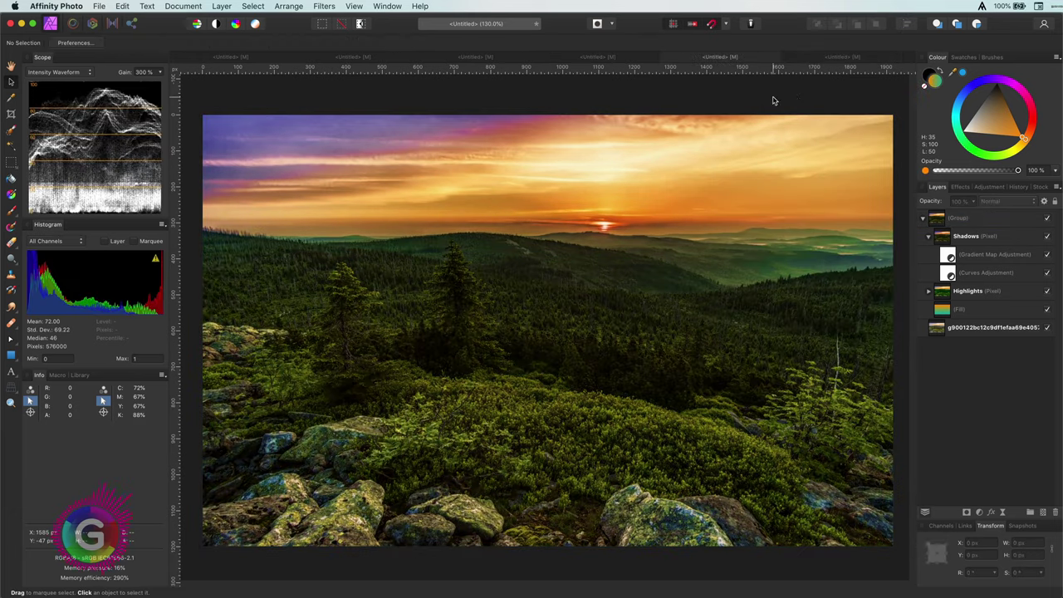
Switch to the portrait document, duplicate the image layer twice, and name the copies Shadows and Highlights.
click(839, 60)
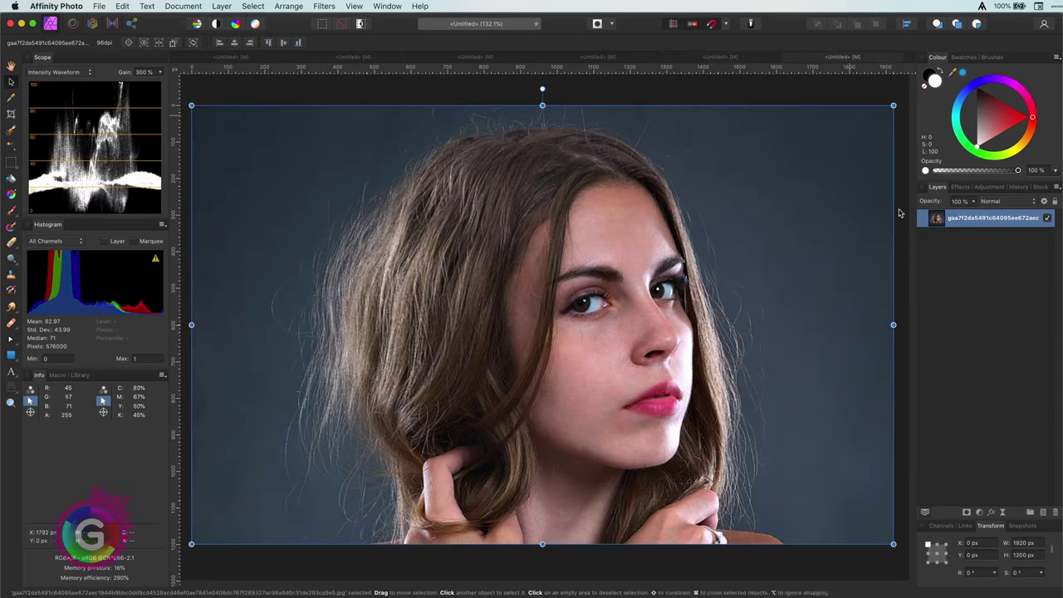
key(super+j)
key(super+j)
double_click(953, 219)
text(Shadows)
key(Return)
double_click(954, 237)
text(Highlights)
Add a mid grey fill layer (L 51) beneath Highlights, group it with the Shadows and Highlights layers, and expand the group.
click(968, 258)
click(220, 6)
click(236, 92)
click(976, 118)
shift+click(973, 218)
key(super+g)
click(922, 218)
Ramp the source blend ranges linearly to zero at the white end for the Shadows layer and at the black end for Highlights.
click(958, 239)
click(1044, 201)
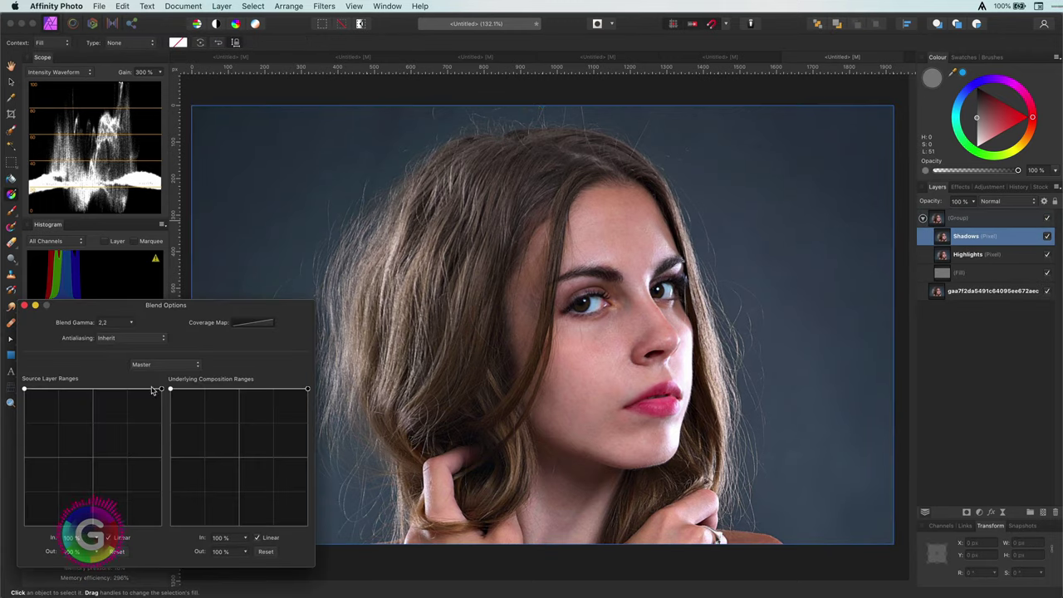
drag(161, 388, 161, 526)
click(26, 306)
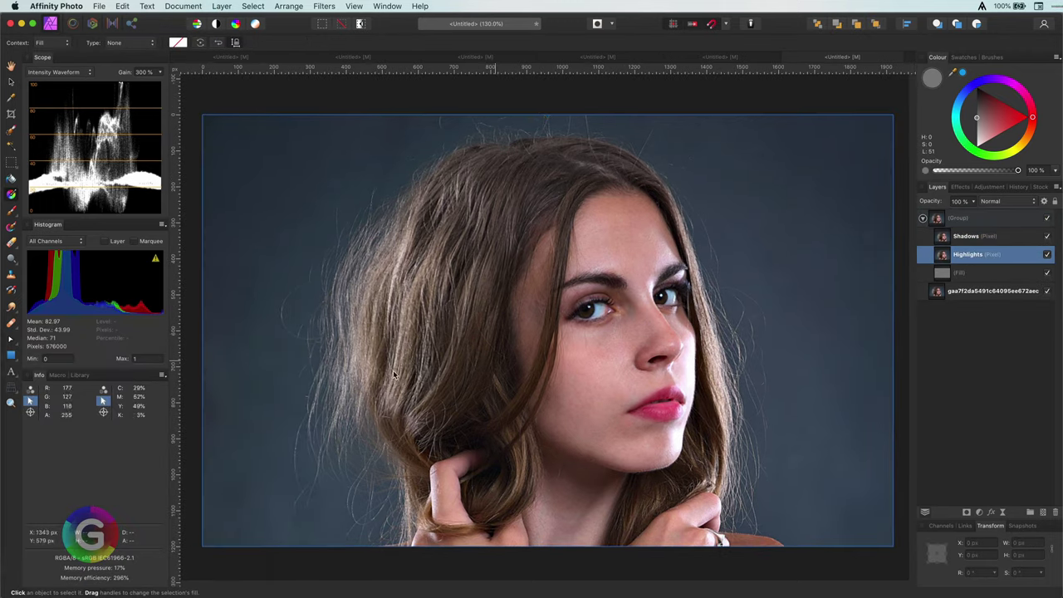
click(1043, 201)
drag(24, 389, 24, 525)
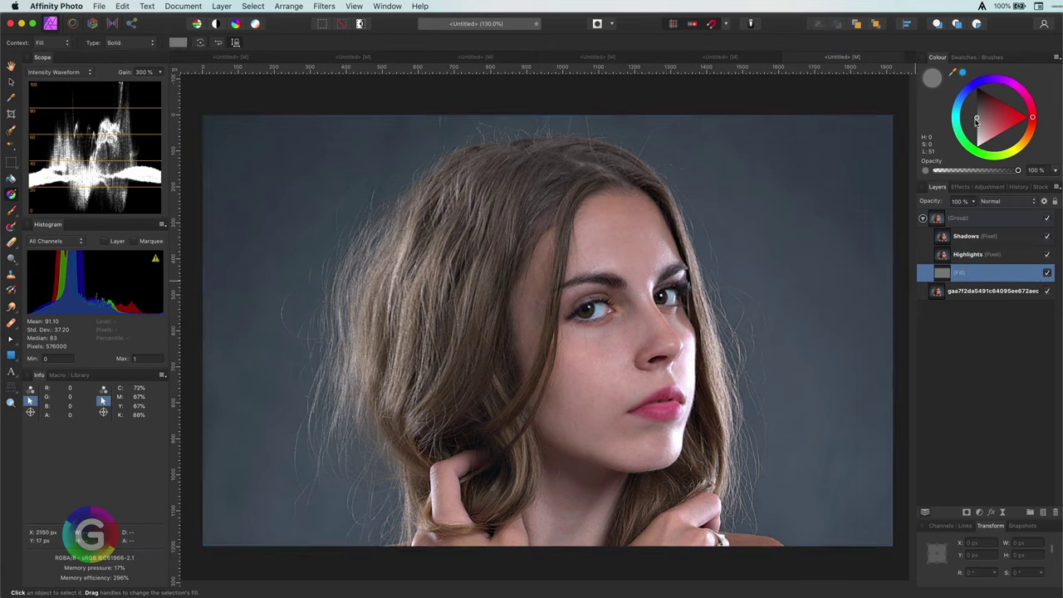
Darken the fill to L 19 and nest a Curves adjustment in the Shadows layer with its dark tones pulled down.
key(v)
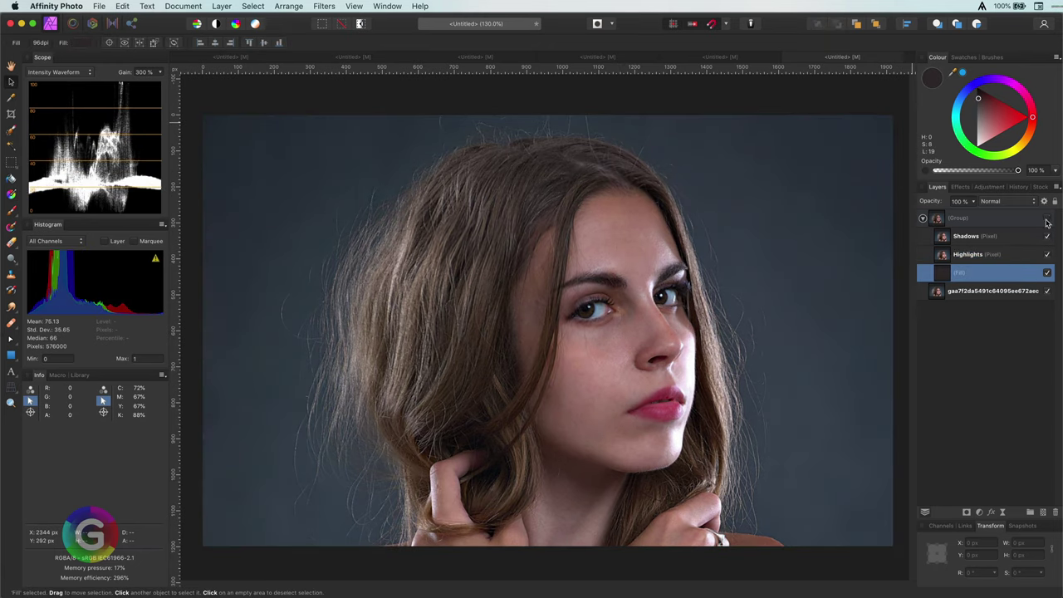
click(967, 237)
click(981, 512)
click(1008, 597)
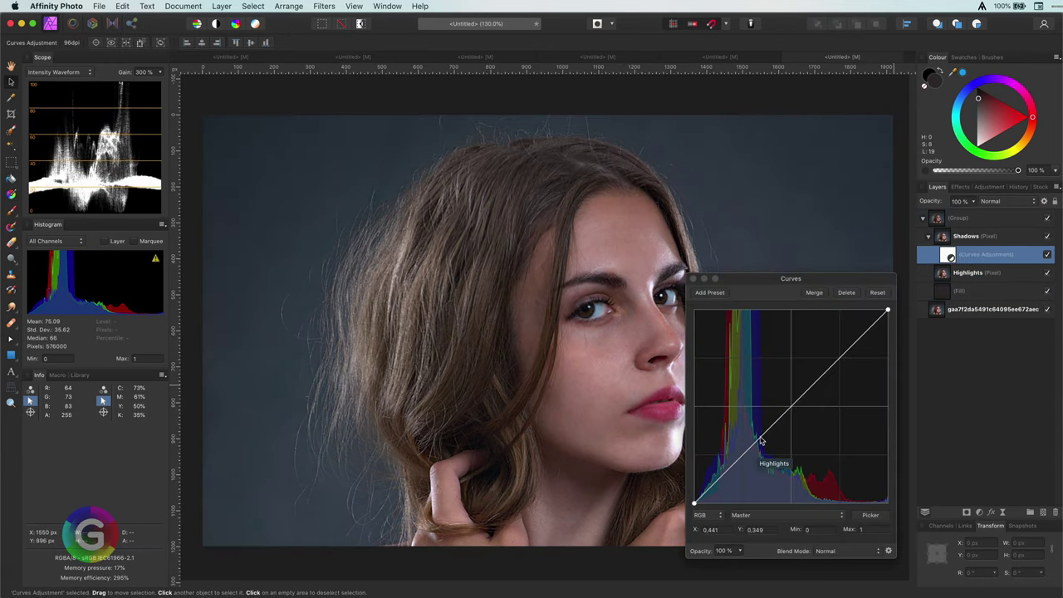
drag(756, 441, 735, 480)
drag(824, 396, 820, 380)
drag(735, 480, 739, 484)
Nest a Curves adjustment in the Highlights layer, with black point 0.081, lifted brighter tones, a raised Red curve and an adjusted Blue curve.
click(941, 273)
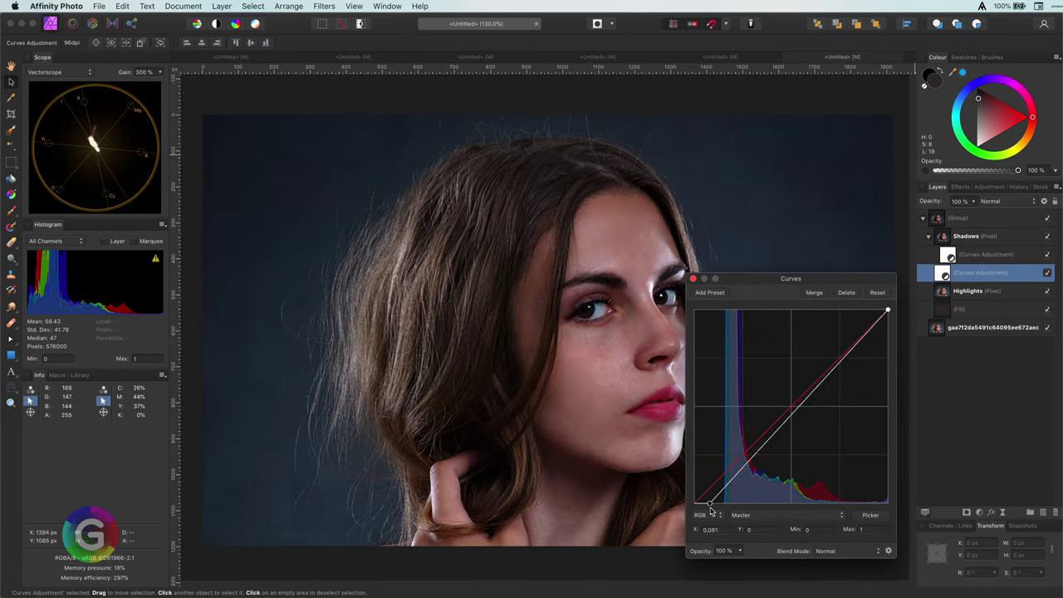
mouse_move(820, 382)
mouse_down()
mouse_move(826, 398)
mouse_move(820, 364)
mouse_up()
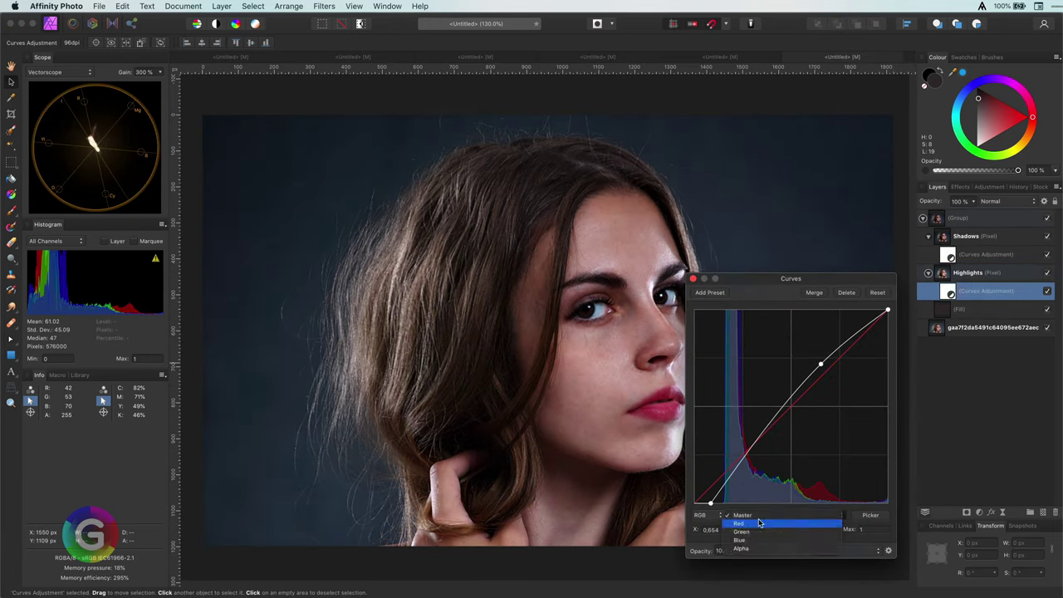
click(747, 523)
click(783, 515)
click(780, 532)
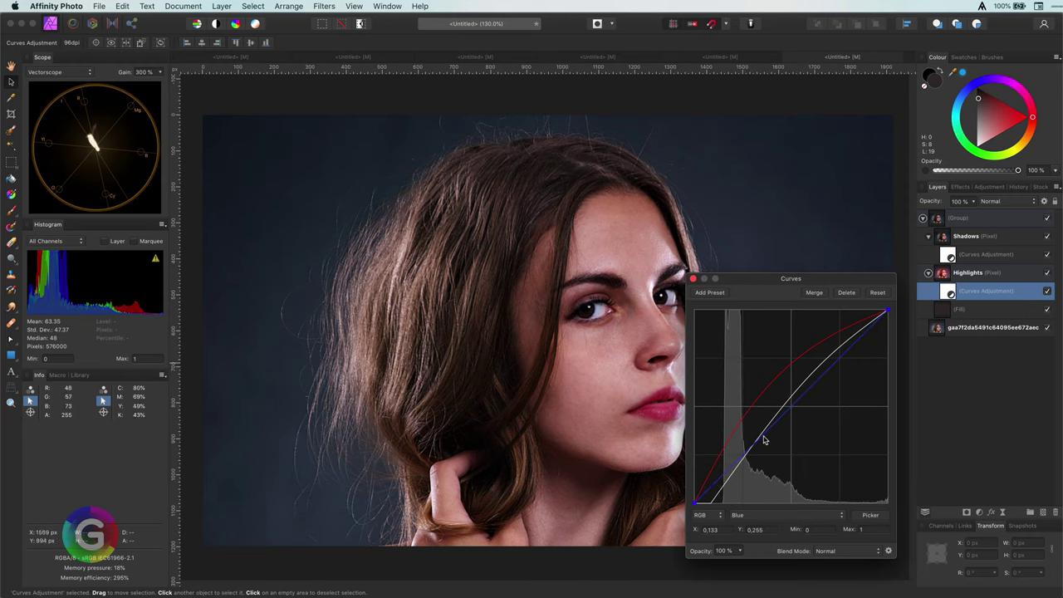
click(693, 278)
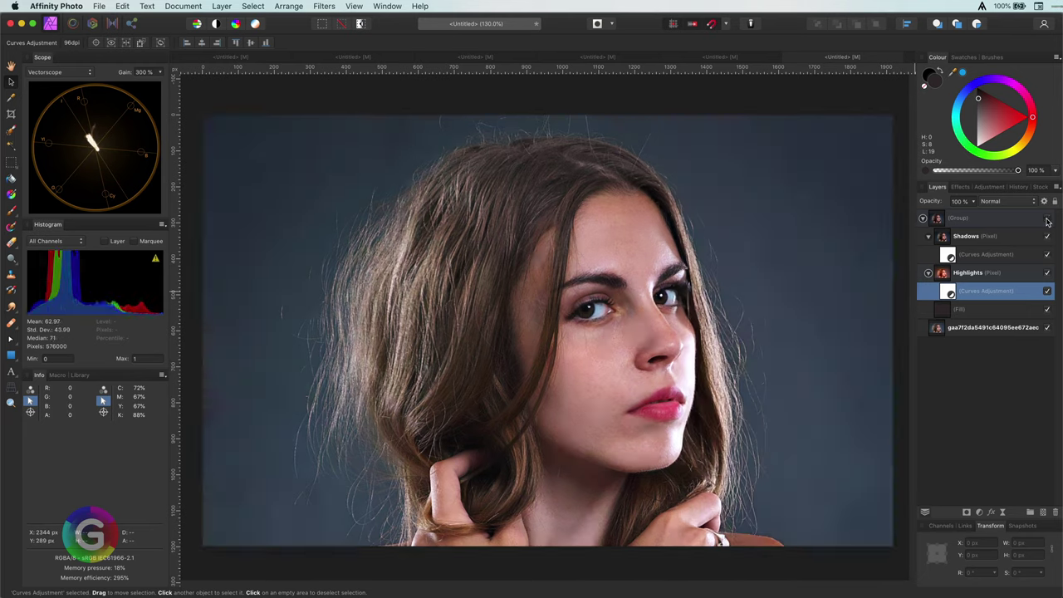
Recolour the group's fill layer to a warm orange-brown, H 34, S 55, L 34.
click(972, 309)
click(1029, 117)
drag(1032, 117, 1051, 167)
drag(1014, 135, 1002, 113)
Refine the master curve of the Shadows Curves adjustment and shift its colour channels to tint the shadows blue-violet.
double_click(947, 254)
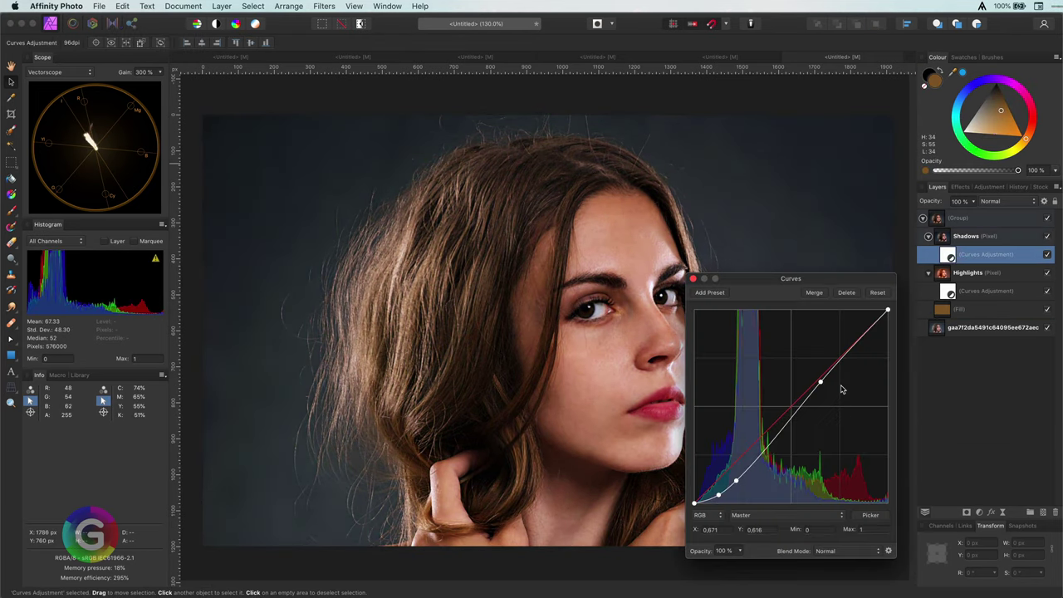
drag(821, 382, 828, 384)
drag(736, 481, 708, 476)
click(747, 515)
click(740, 546)
click(744, 515)
click(742, 528)
click(693, 279)
Compare the graded portrait with the whole group hidden and shown.
click(1047, 218)
click(1048, 218)
click(1048, 218)
click(1048, 219)
click(1048, 218)
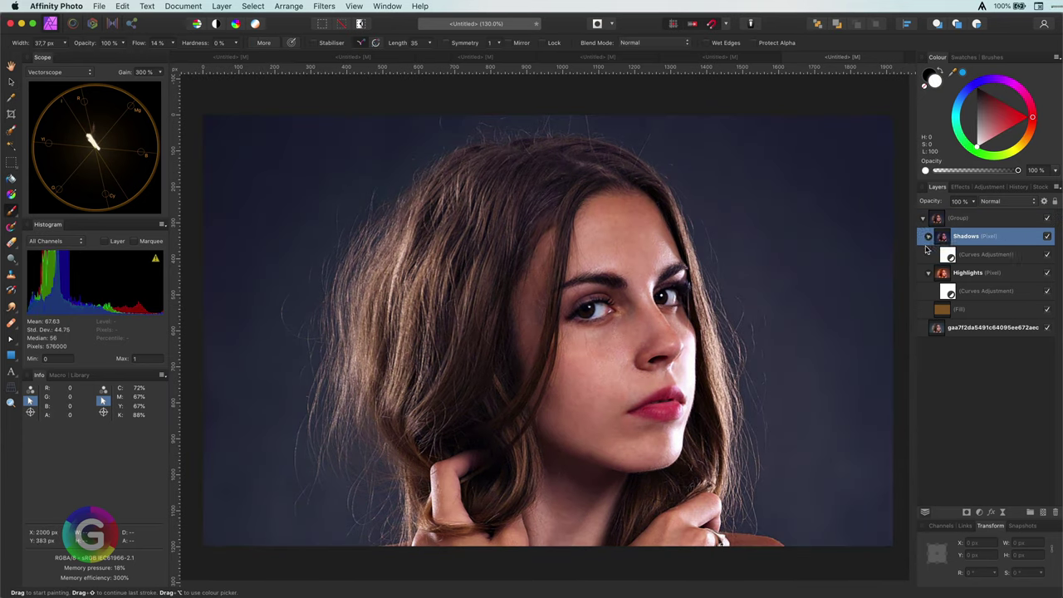
Collapse the Shadows and Highlights layers and compare the photo with the fill and the group each hidden and shown.
click(927, 237)
click(927, 254)
click(1047, 273)
click(1047, 273)
click(1047, 273)
click(1047, 273)
click(1047, 218)
click(1047, 219)
click(1047, 273)
Set the whole group's blend mode to Luminosity.
click(982, 217)
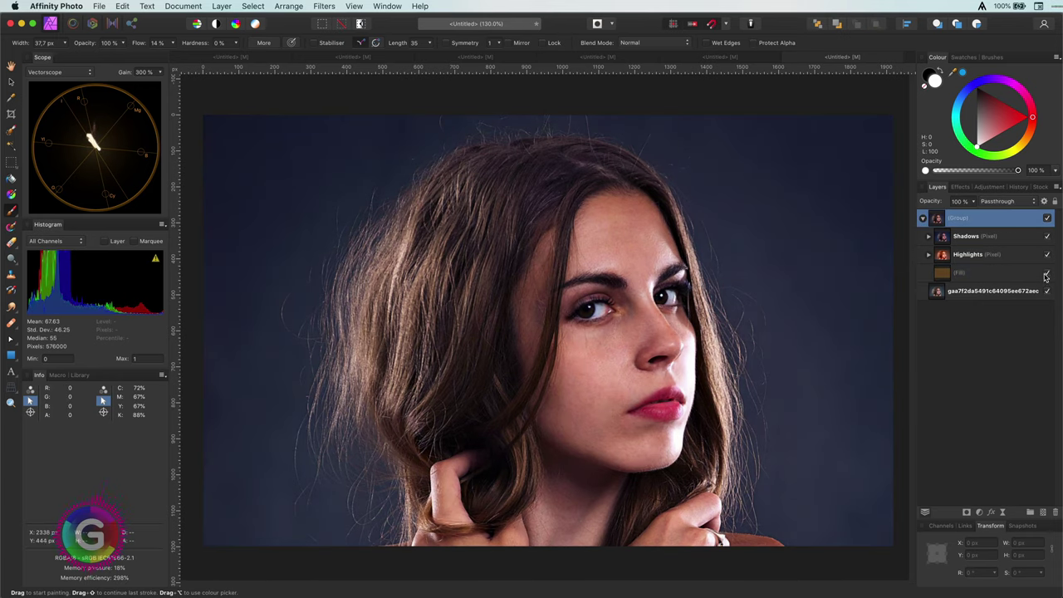
click(1047, 218)
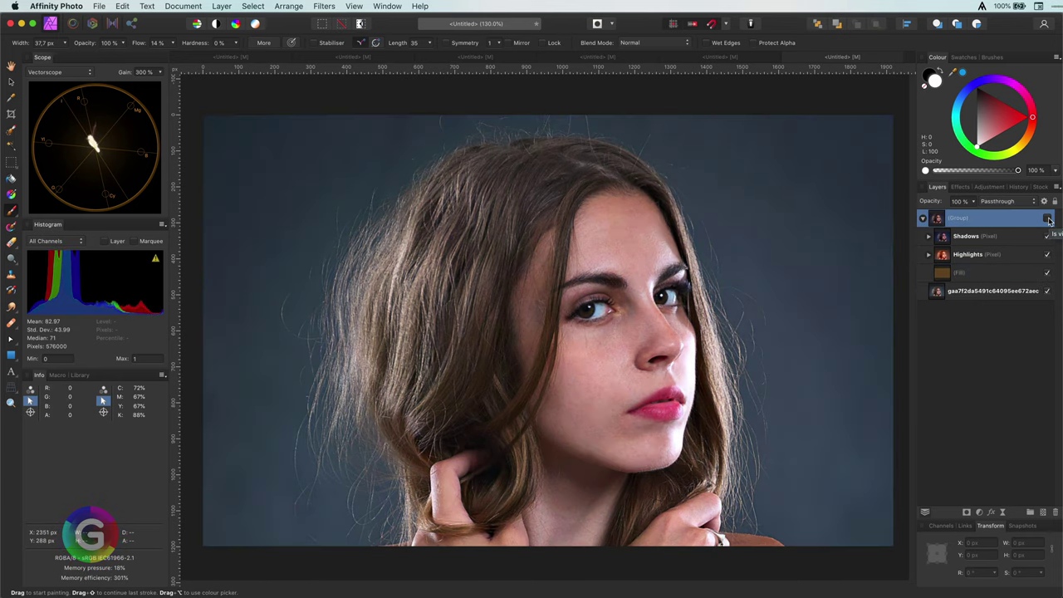
click(1047, 218)
click(1004, 201)
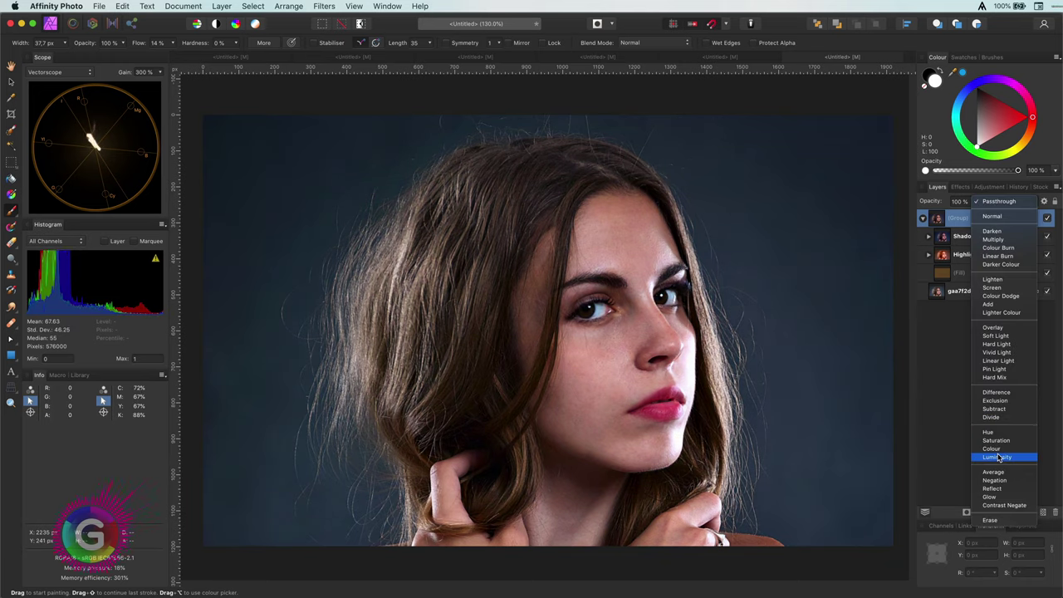
click(998, 457)
Compare the portrait with the Luminosity group hidden and shown.
click(1048, 219)
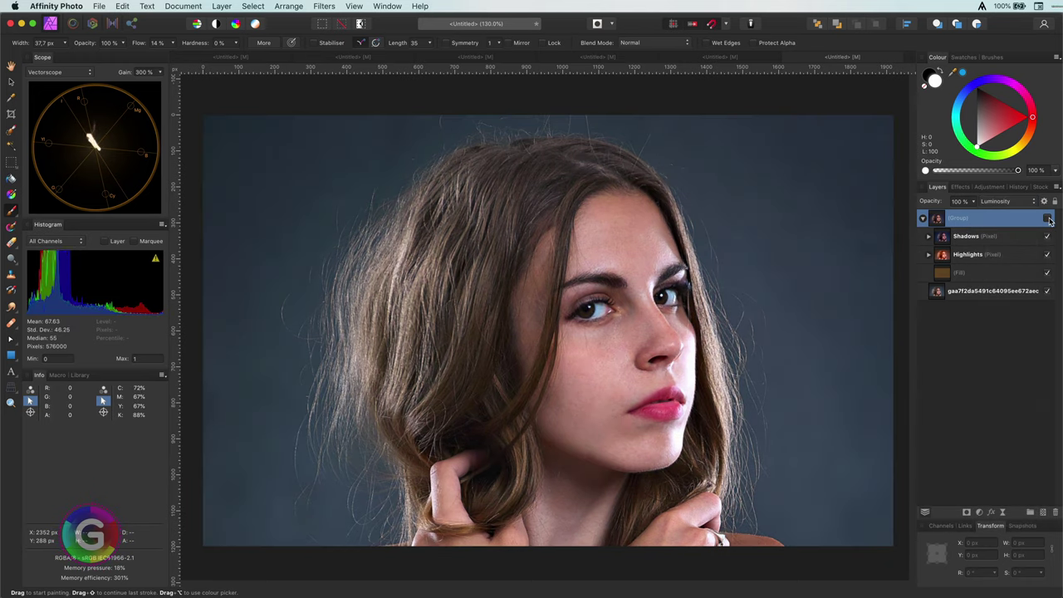
click(1047, 219)
click(1048, 219)
click(1048, 219)
click(1048, 219)
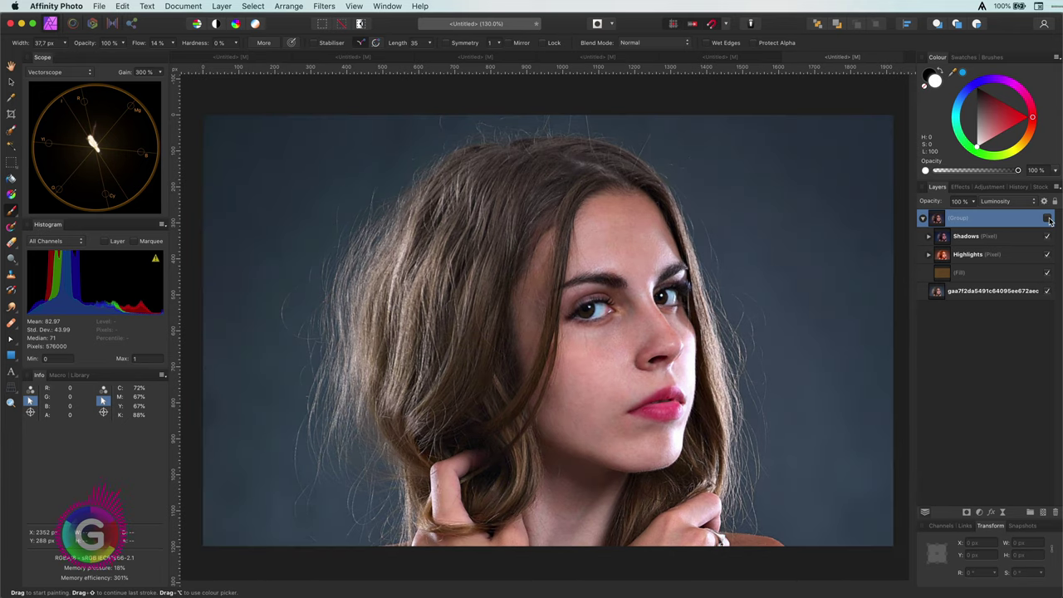
click(1048, 219)
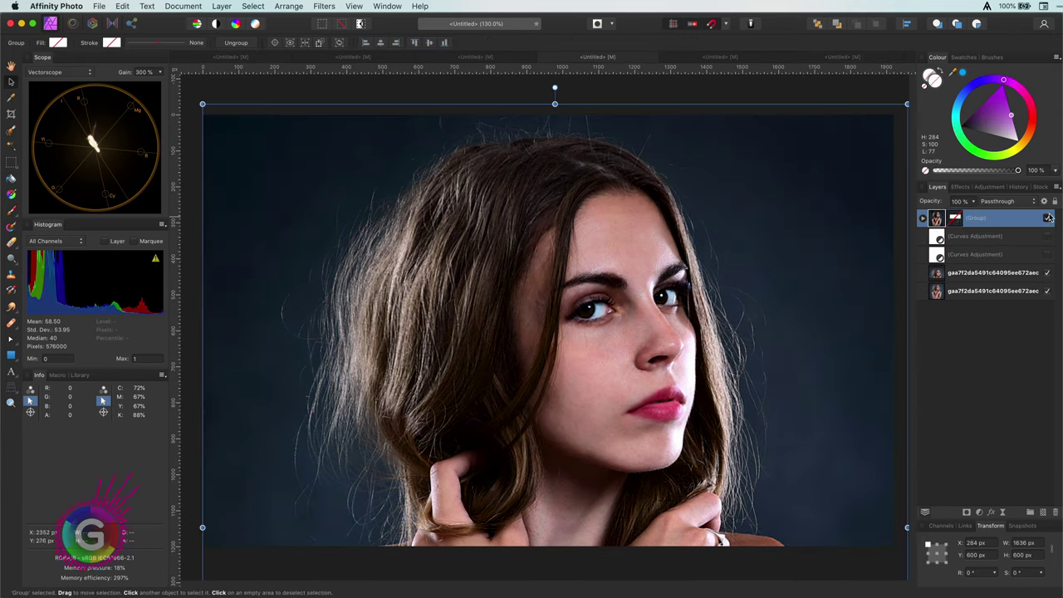
Switch to the other portrait document, hide its group, and examine the curve of the lower Curves adjustment.
click(1048, 218)
double_click(939, 256)
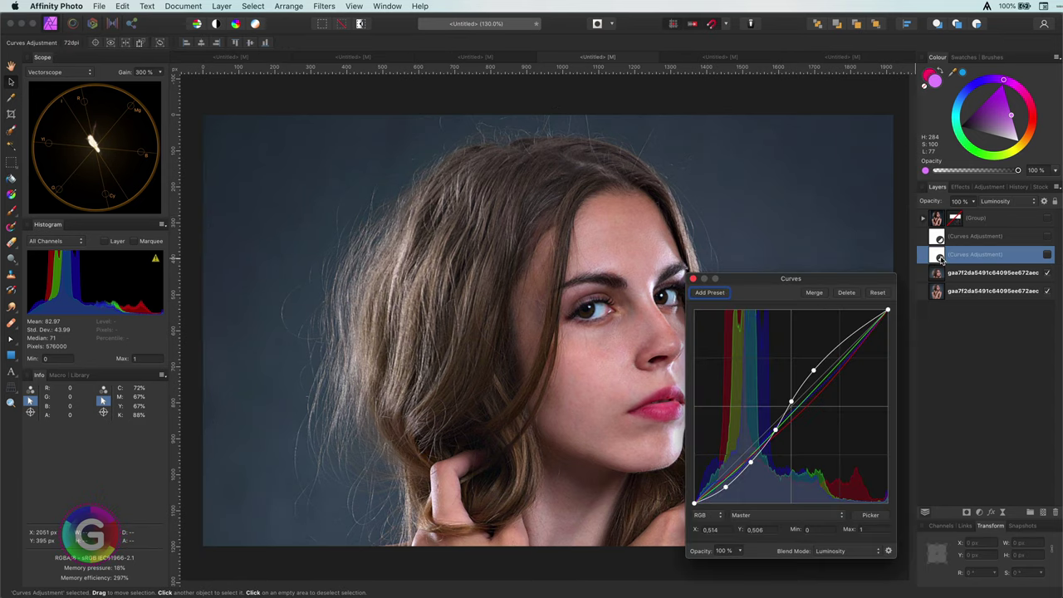
click(693, 278)
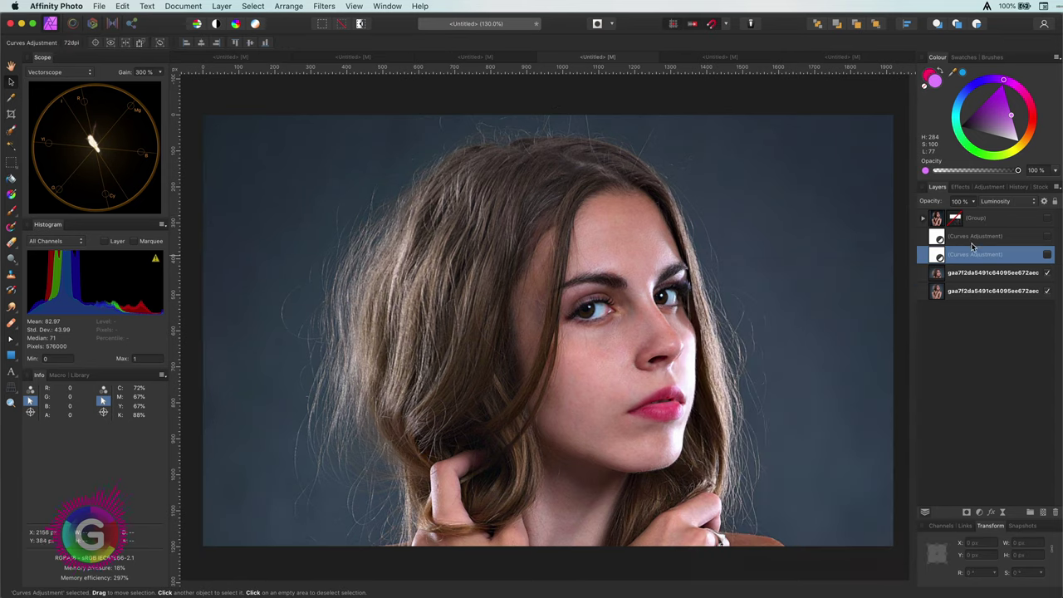
Turn on both Curves adjustments above the image layers and compare the photo with the top group shown and hidden.
click(1047, 255)
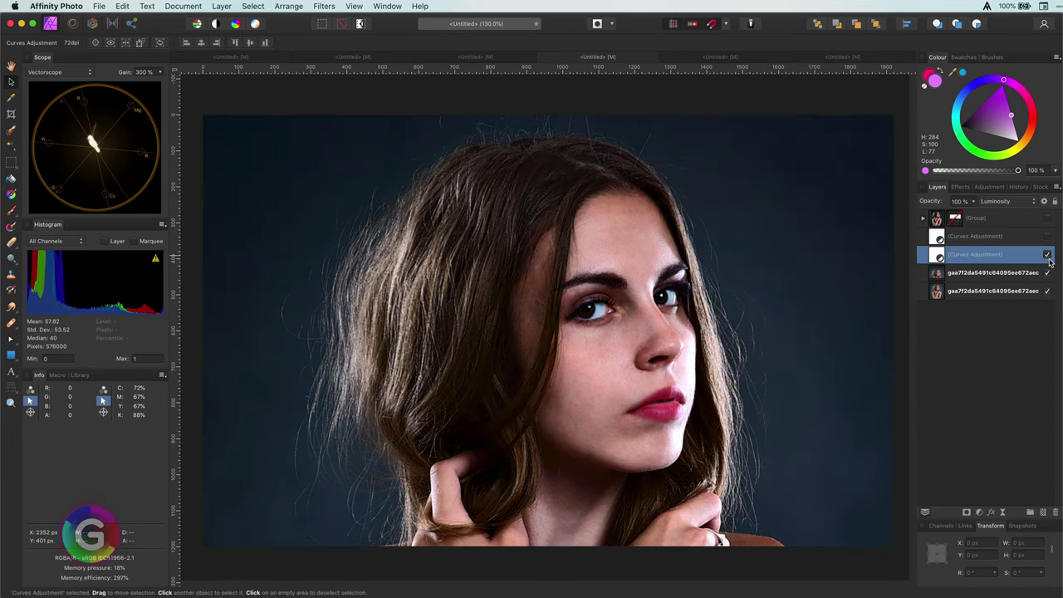
click(1047, 219)
click(1045, 237)
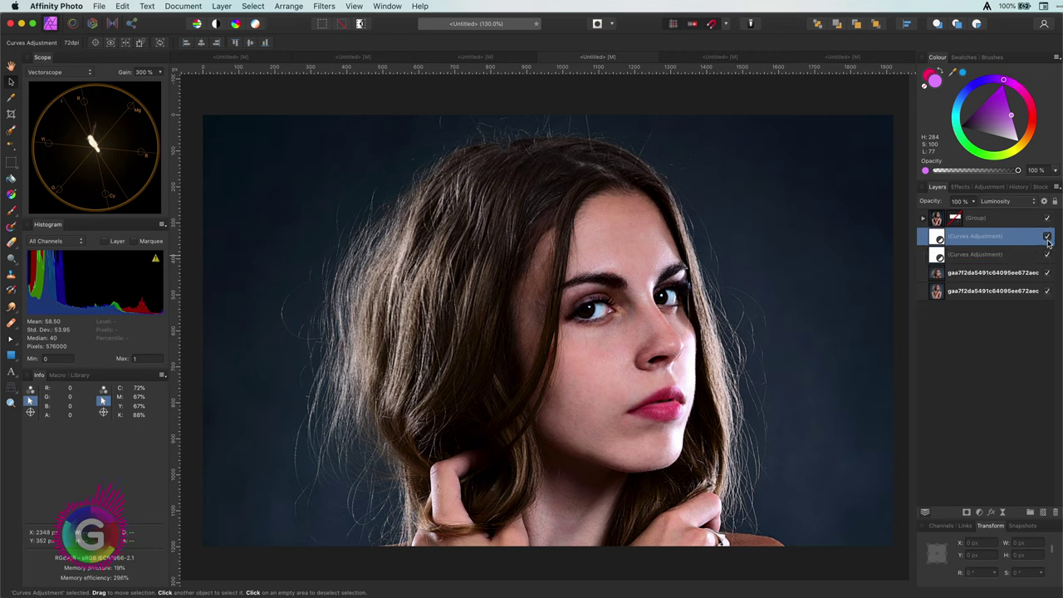
click(1047, 219)
click(1047, 219)
click(1047, 218)
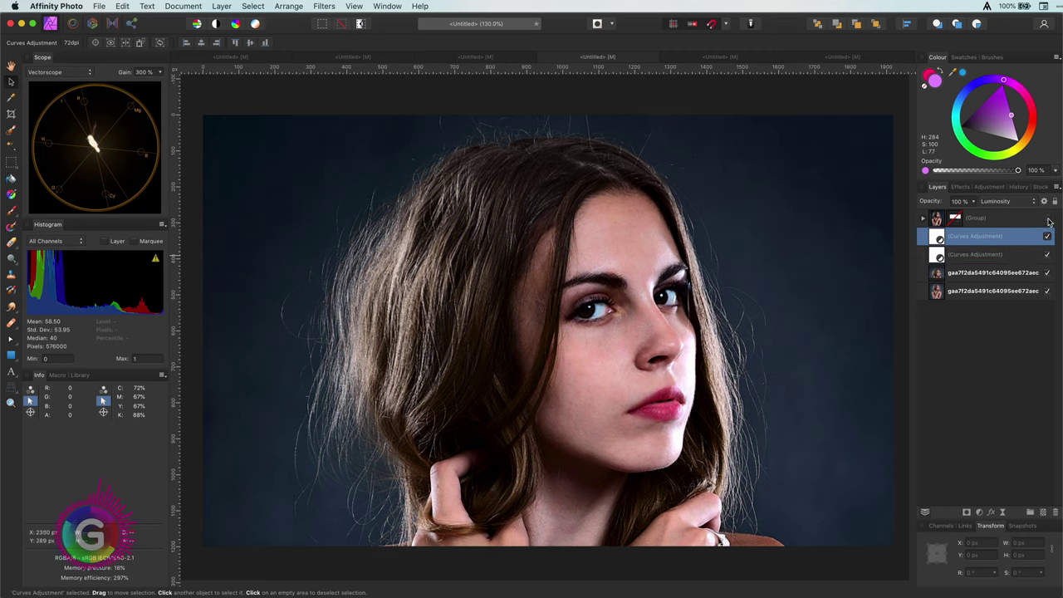
Examine the upper Curves adjustment and compare the photo with that adjustment hidden and shown.
double_click(939, 239)
click(692, 279)
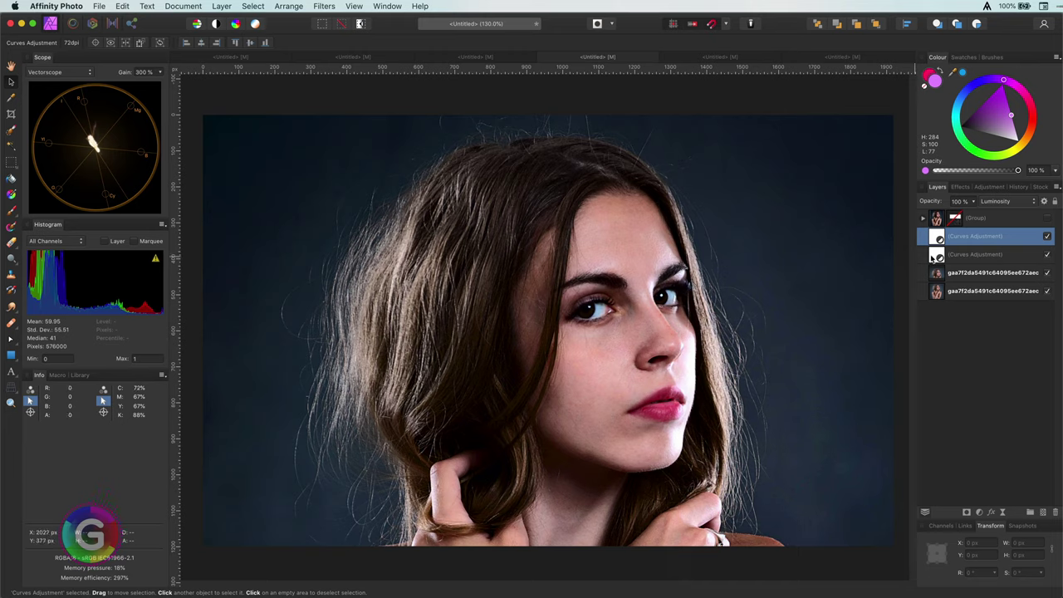
click(1046, 239)
click(1046, 239)
click(1046, 238)
click(1046, 238)
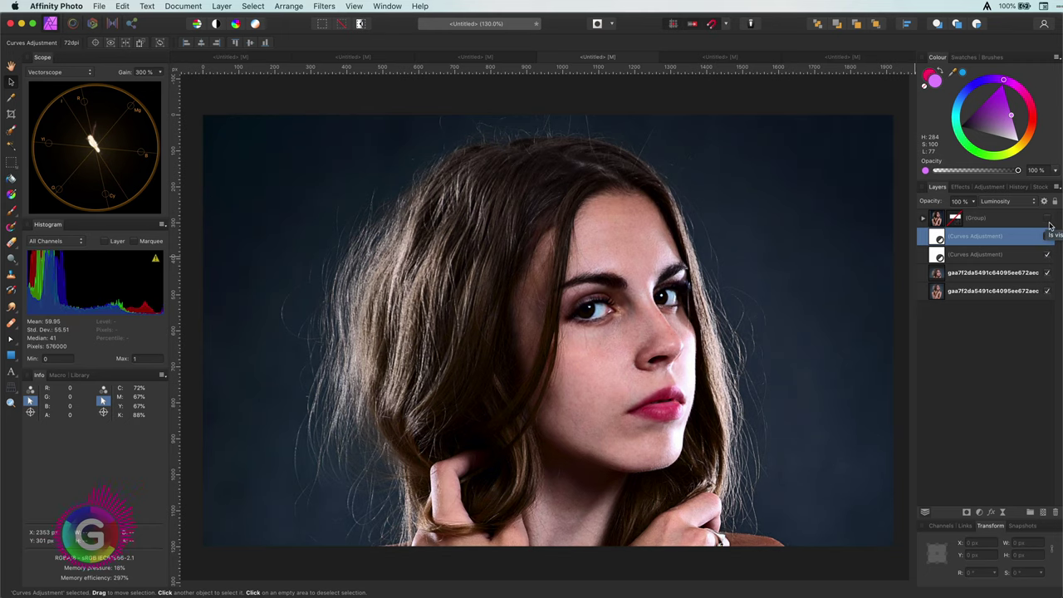